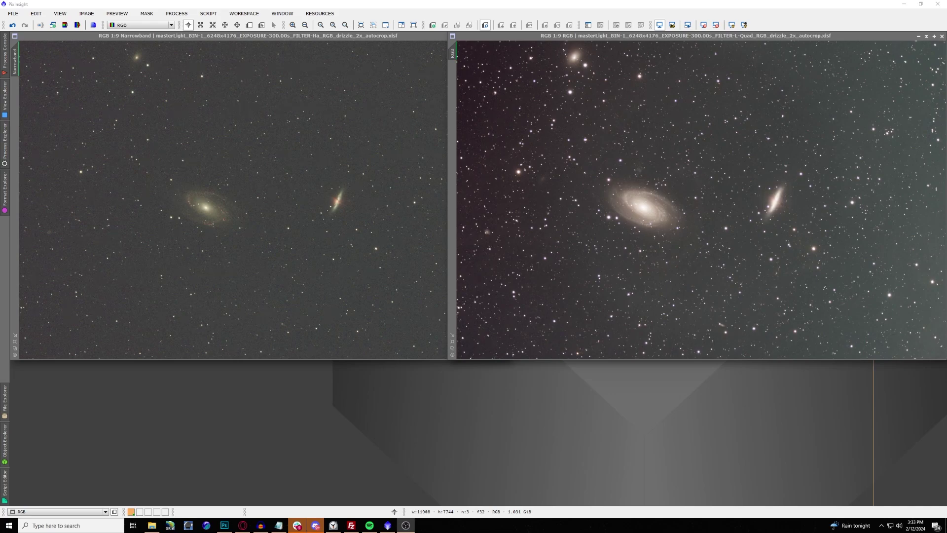
Step: Switch to the Opera forum thread announcing the seven PixInsight Toolbox scripts
{"action": "left_click", "coordinate": [237, 526]}
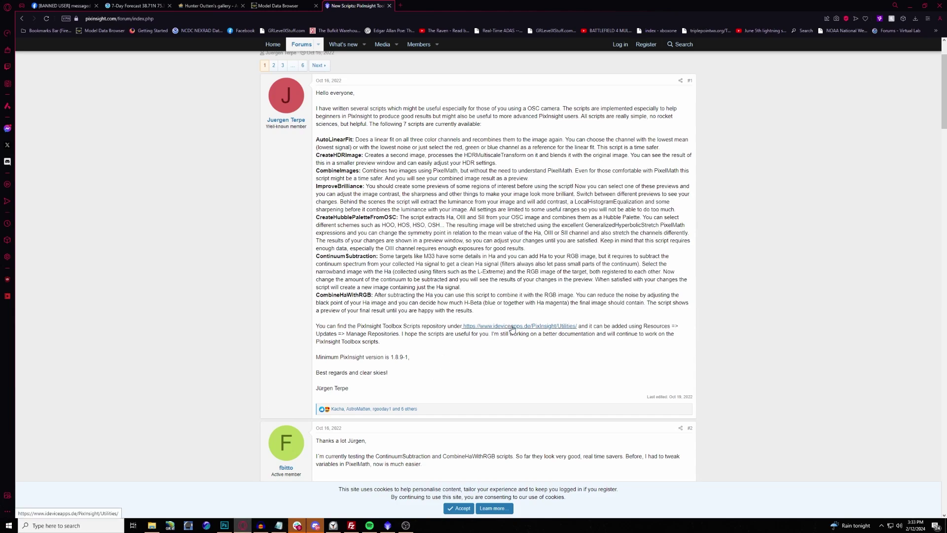
Step: Open the ideviceapps repository page, select its URL, and return to PixInsight
{"action": "left_click", "coordinate": [513, 326]}
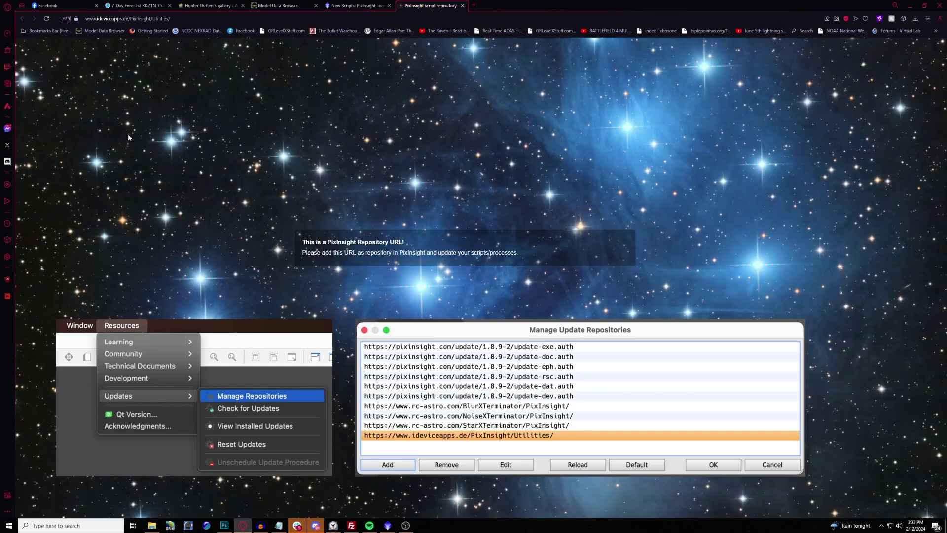
{"action": "left_click", "coordinate": [181, 19]}
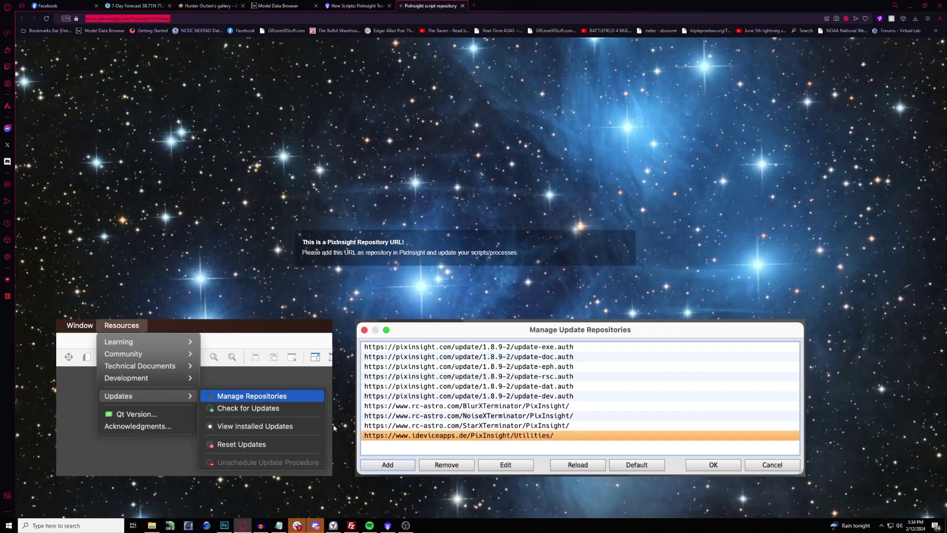
{"action": "left_click", "coordinate": [387, 526]}
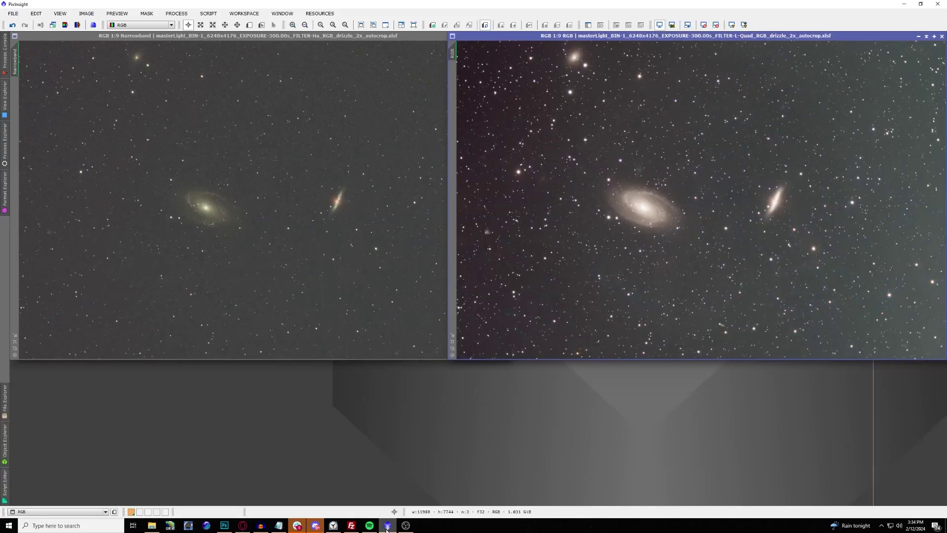
{"action": "left_click", "coordinate": [320, 14]}
{"action": "mouse_move", "coordinate": [330, 64]}
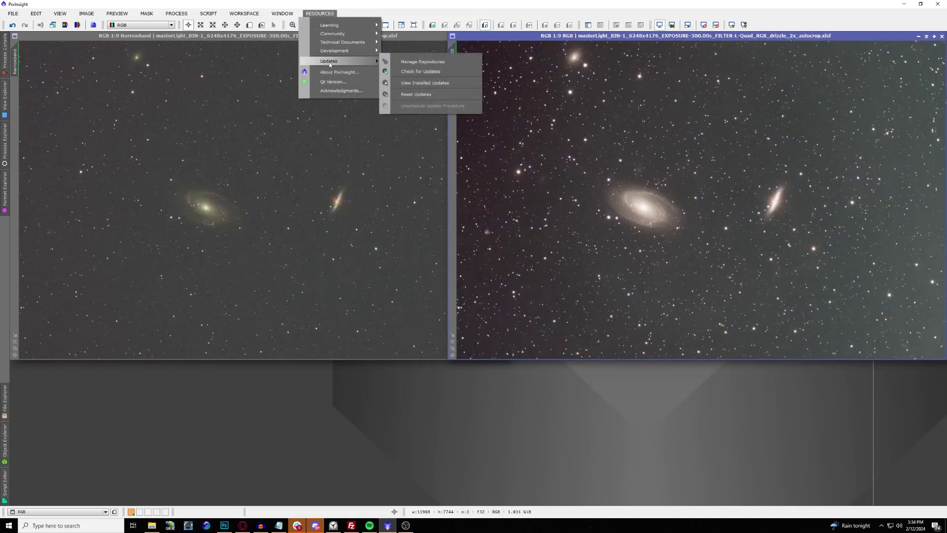
{"action": "left_click", "coordinate": [402, 61]}
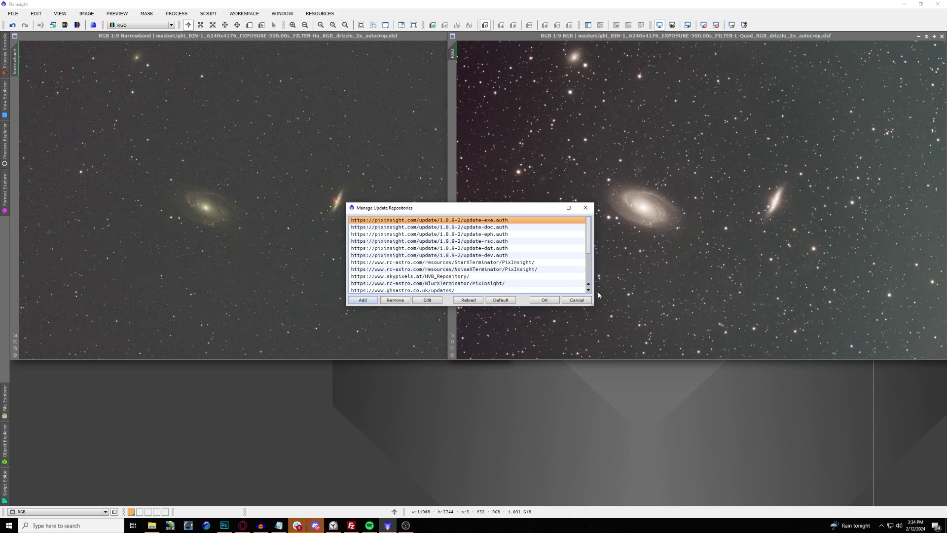
{"action": "left_click", "coordinate": [578, 300]}
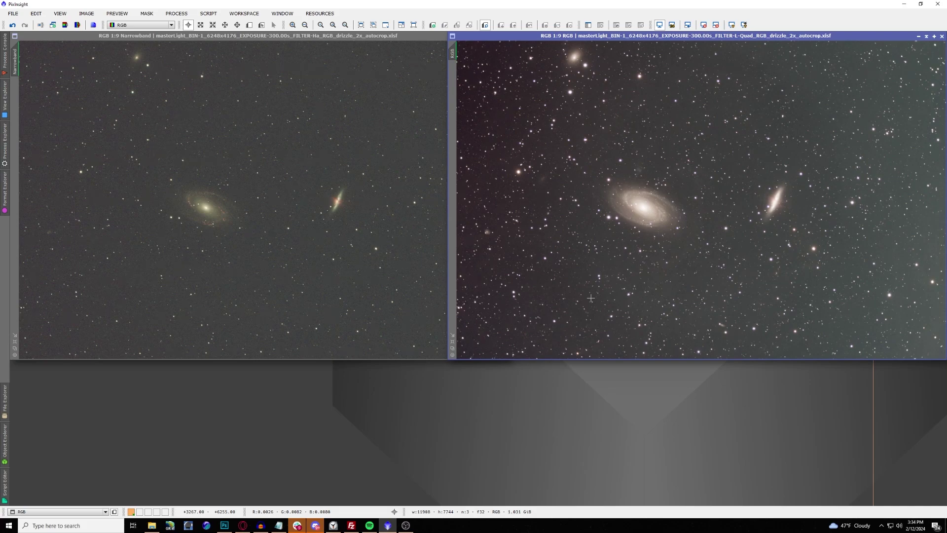
Step: Zoom into M81 and M82 on the Narrowband image, then zoom back out
{"action": "left_click", "coordinate": [206, 311]}
{"action": "scroll", "coordinate": [206, 310], "scroll_direction": "up", "scroll_amount": 5}
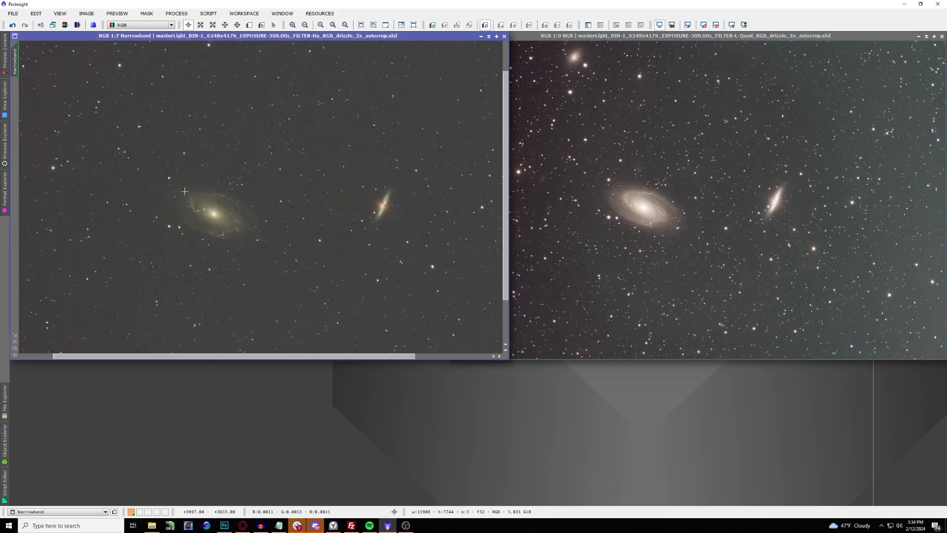
{"action": "scroll", "coordinate": [256, 262], "scroll_direction": "up", "scroll_amount": 2}
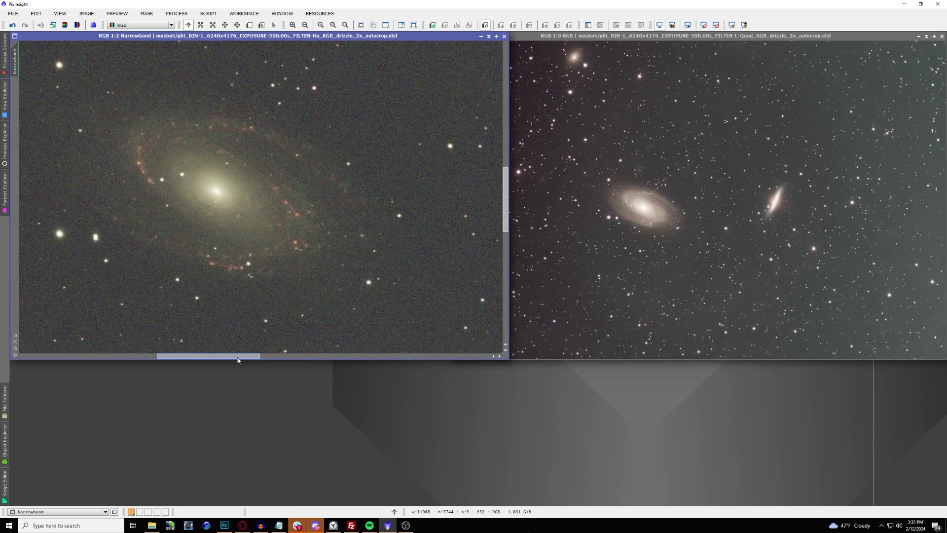
{"action": "left_click_drag", "start_coordinate": [240, 358], "coordinate": [354, 358]}
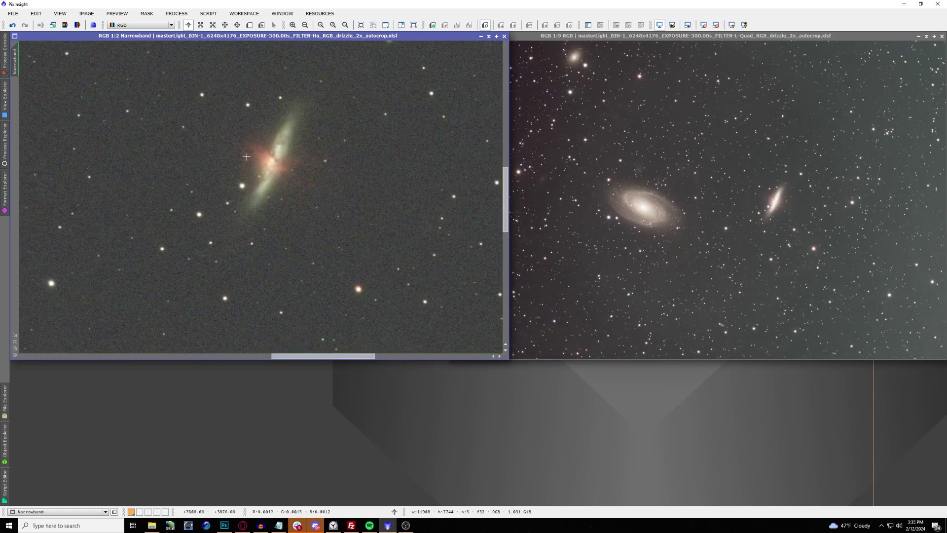
{"action": "scroll", "coordinate": [313, 282], "scroll_direction": "down", "scroll_amount": 2}
{"action": "scroll", "coordinate": [313, 282], "scroll_direction": "down", "scroll_amount": 6}
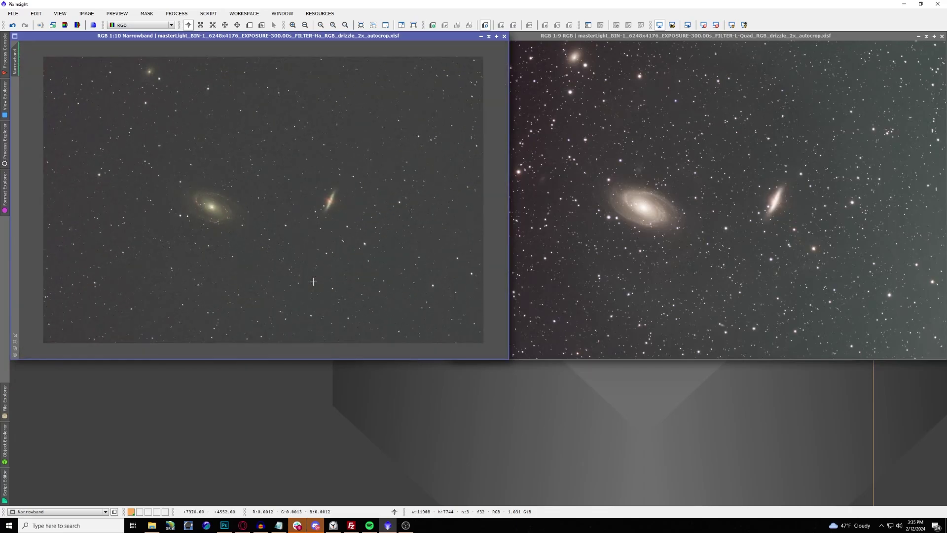
{"action": "scroll", "coordinate": [313, 282], "scroll_direction": "up", "scroll_amount": 1}
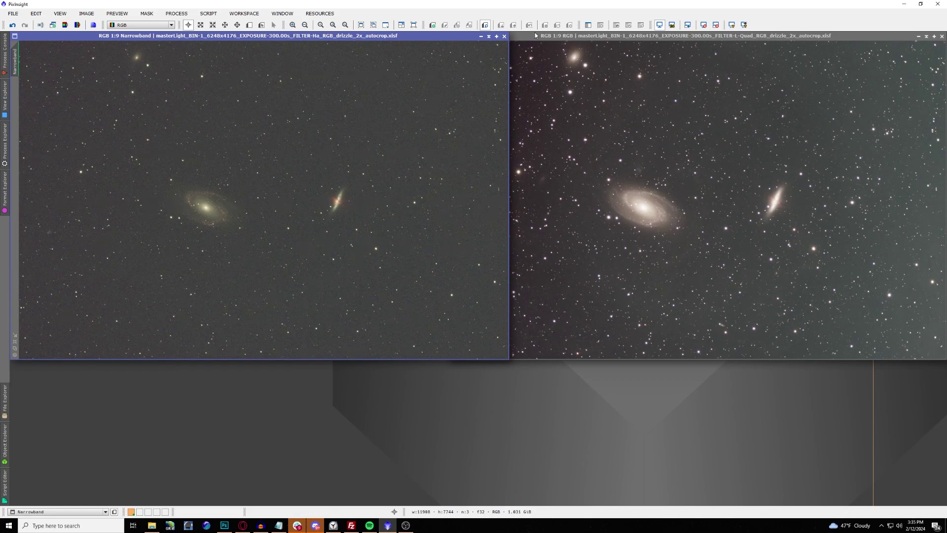
Step: Run GraXpert subtraction on Narrowband and then RGB, and close the background model
{"action": "left_click", "coordinate": [215, 16]}
{"action": "mouse_move", "coordinate": [238, 127]}
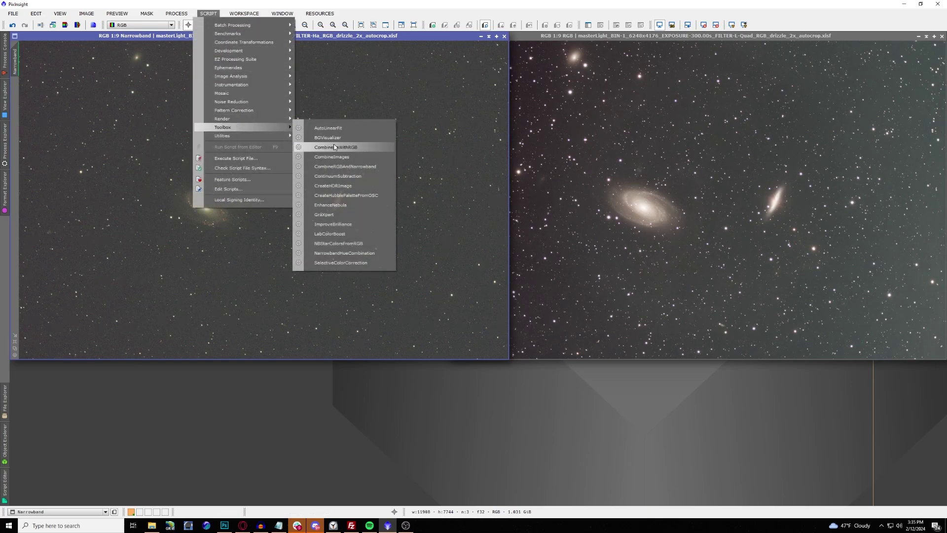
{"action": "left_click", "coordinate": [341, 215]}
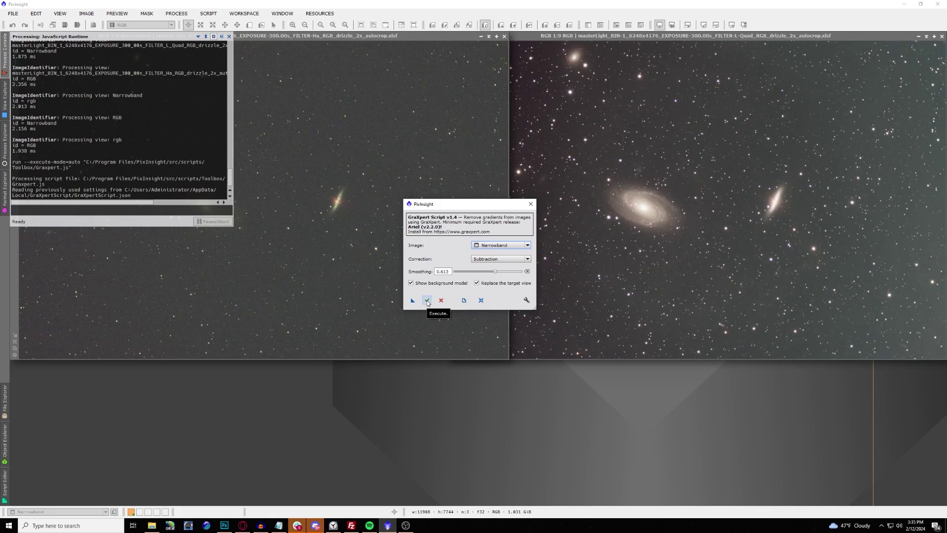
{"action": "left_click", "coordinate": [427, 300]}
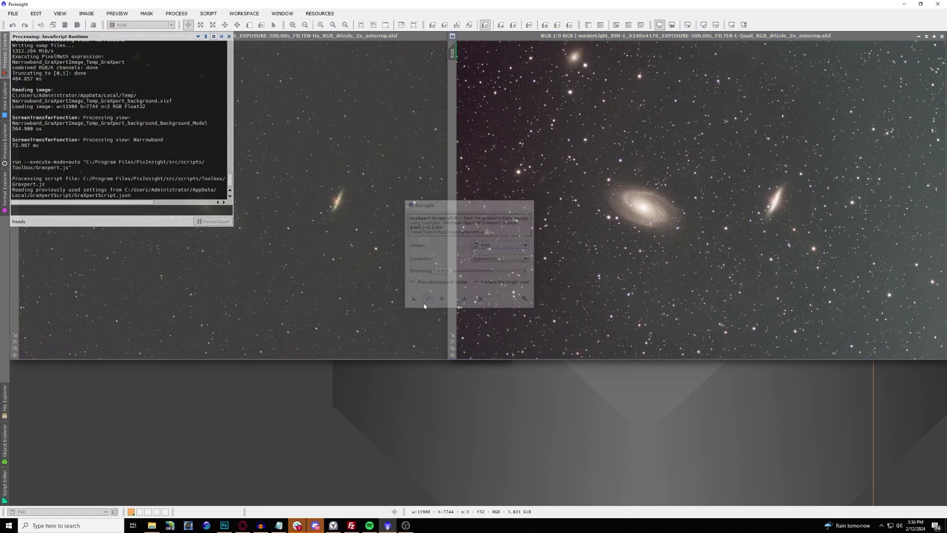
{"action": "left_click", "coordinate": [424, 303]}
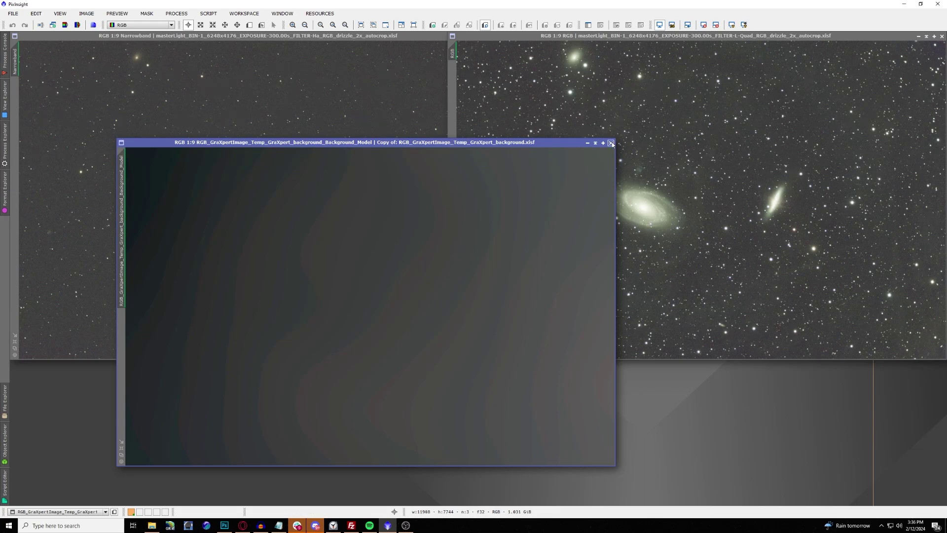
{"action": "left_click", "coordinate": [610, 142]}
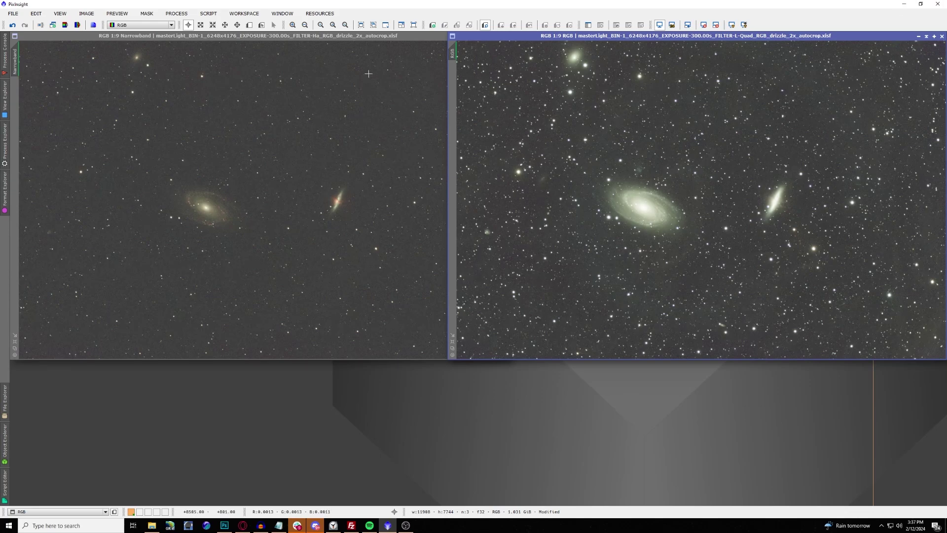
Step: Use StarAlignment with RGB as reference to register the Narrowband image
{"action": "left_click", "coordinate": [320, 42]}
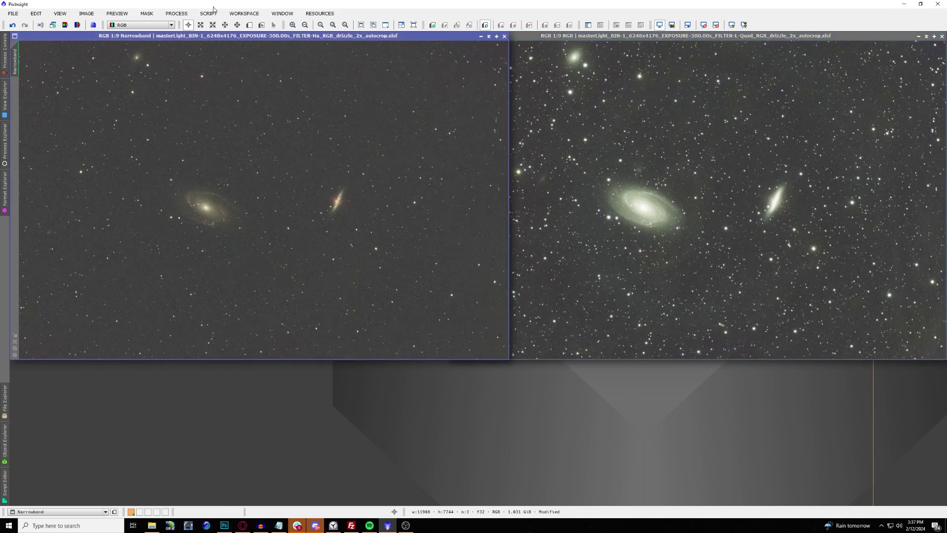
{"action": "left_click", "coordinate": [186, 15]}
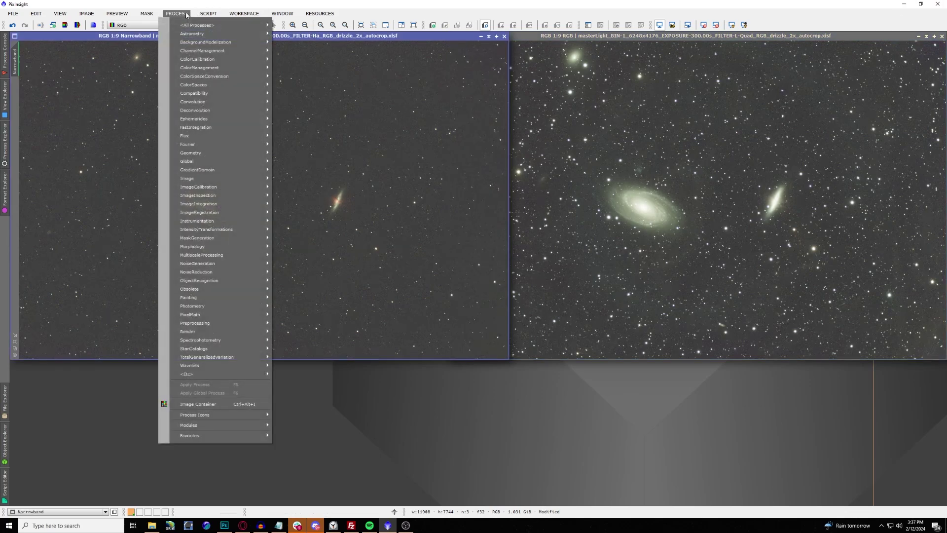
{"action": "mouse_move", "coordinate": [222, 25]}
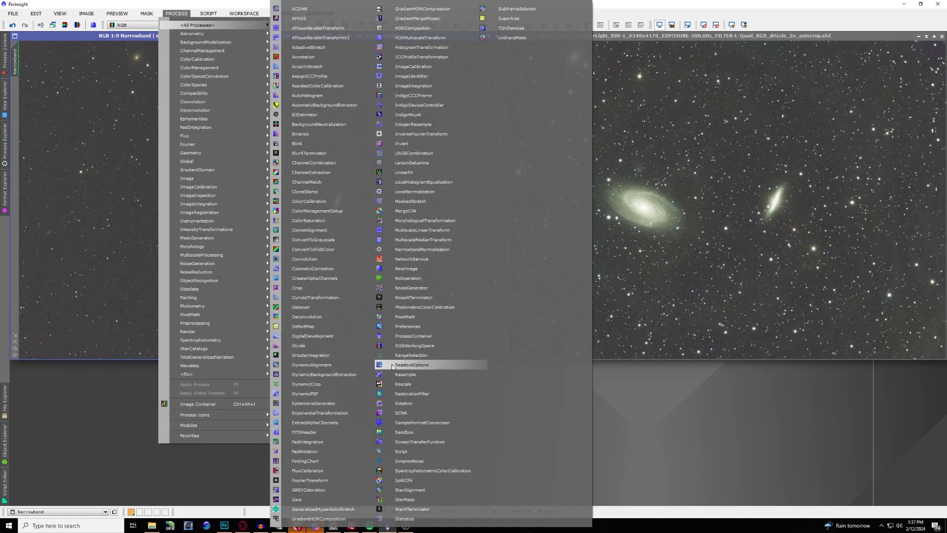
{"action": "left_click", "coordinate": [409, 490]}
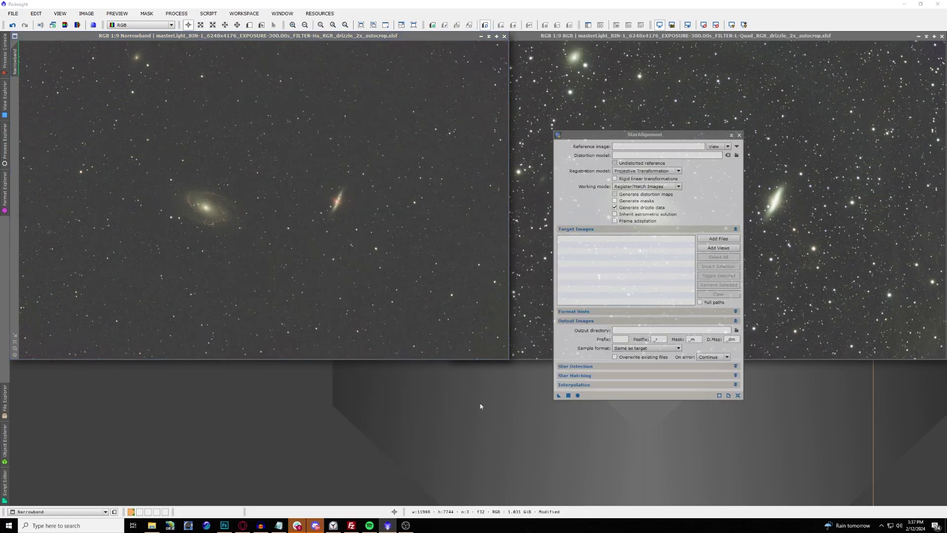
{"action": "left_click", "coordinate": [544, 40]}
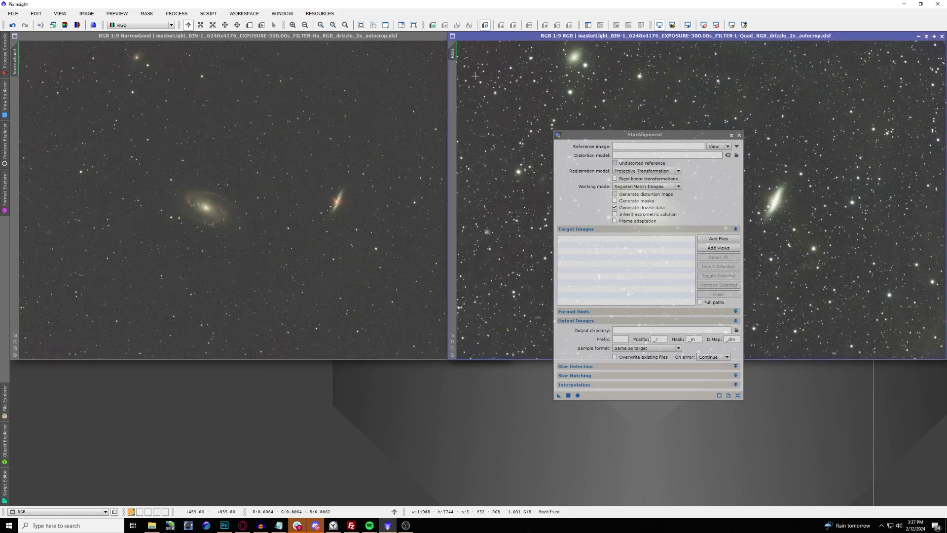
{"action": "left_click_drag", "start_coordinate": [452, 52], "coordinate": [624, 147]}
{"action": "left_click_drag", "start_coordinate": [559, 396], "coordinate": [332, 268]}
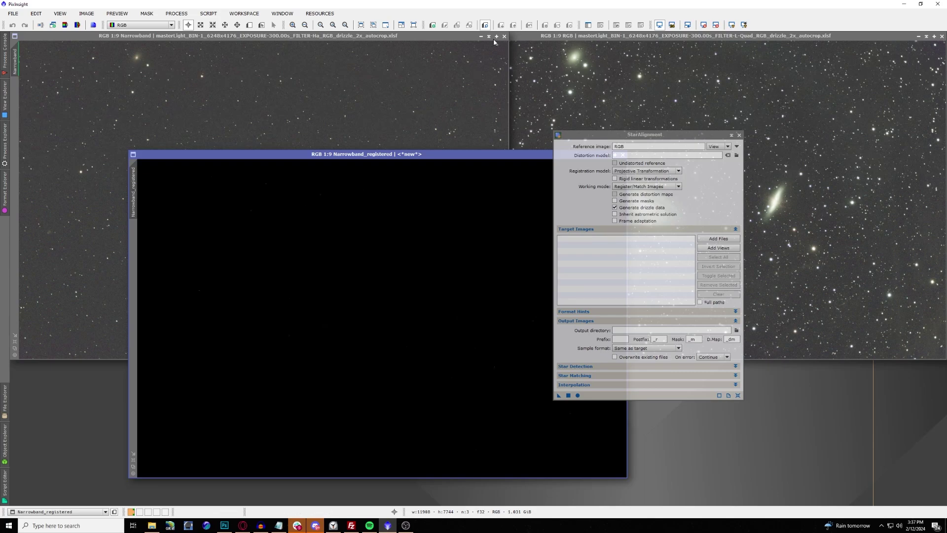
Step: Iconize the original Narrowband image and rename the registered image to Ha
{"action": "left_click", "coordinate": [489, 37]}
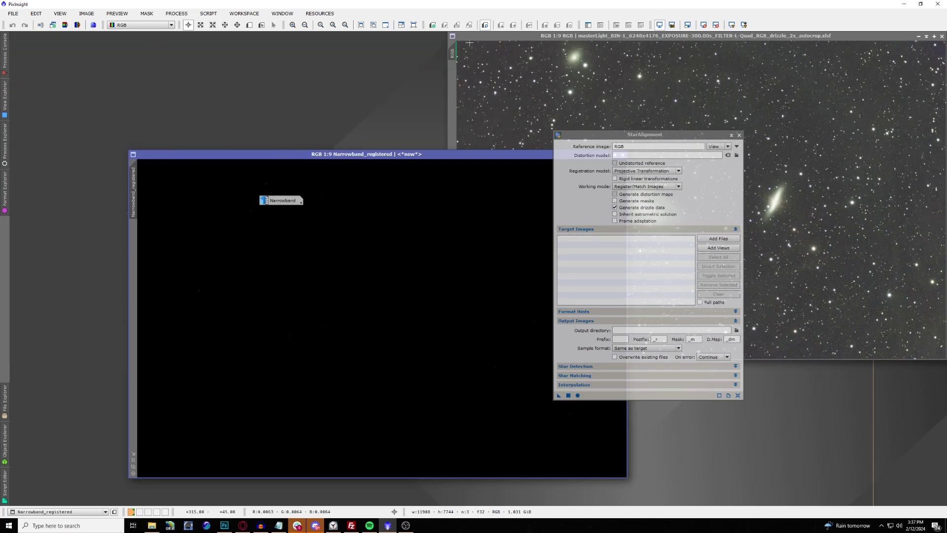
{"action": "left_click_drag", "start_coordinate": [279, 201], "coordinate": [22, 45]}
{"action": "double_click", "coordinate": [134, 181]}
{"action": "type", "text": "Ha"}
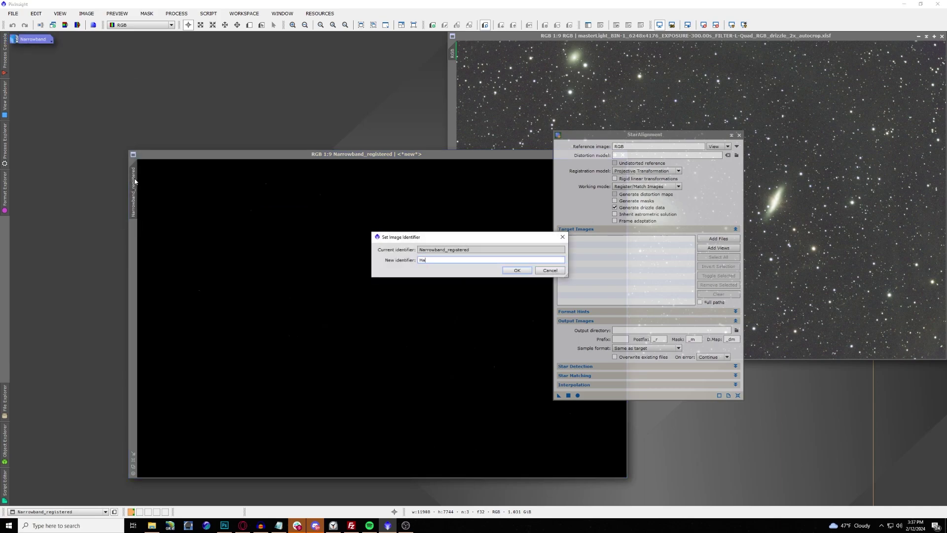
{"action": "key", "text": "Return"}
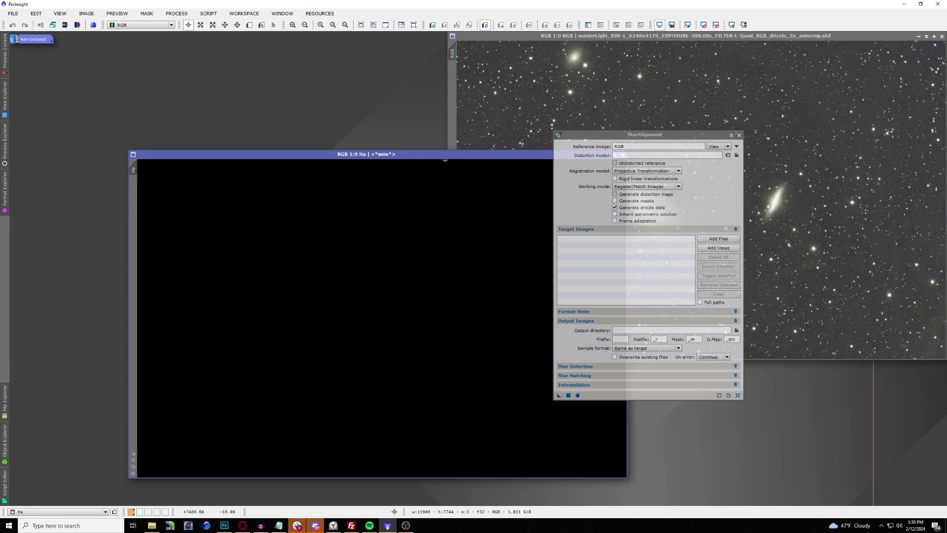
{"action": "left_click_drag", "start_coordinate": [446, 160], "coordinate": [326, 37]}
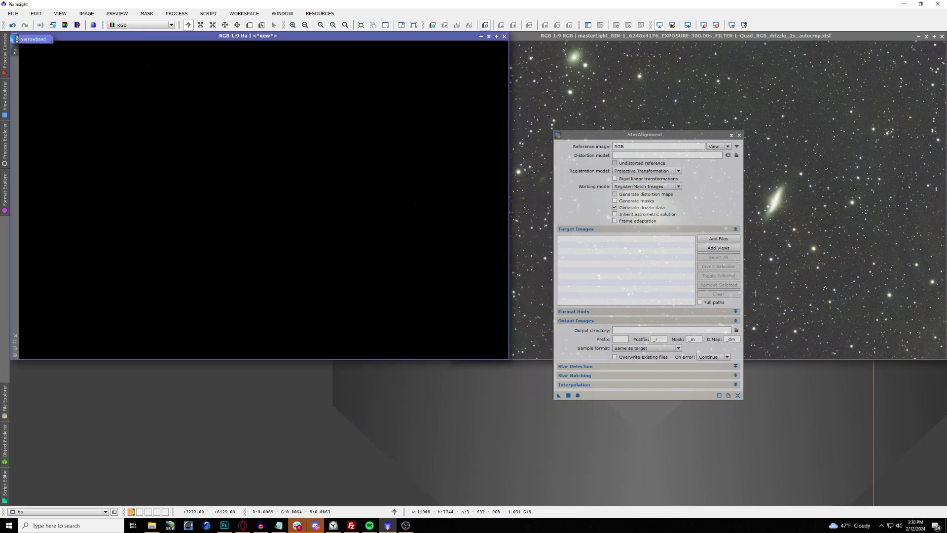
Step: Auto-stretch the Ha image with STF and place it beside RGB
{"action": "left_click", "coordinate": [739, 135]}
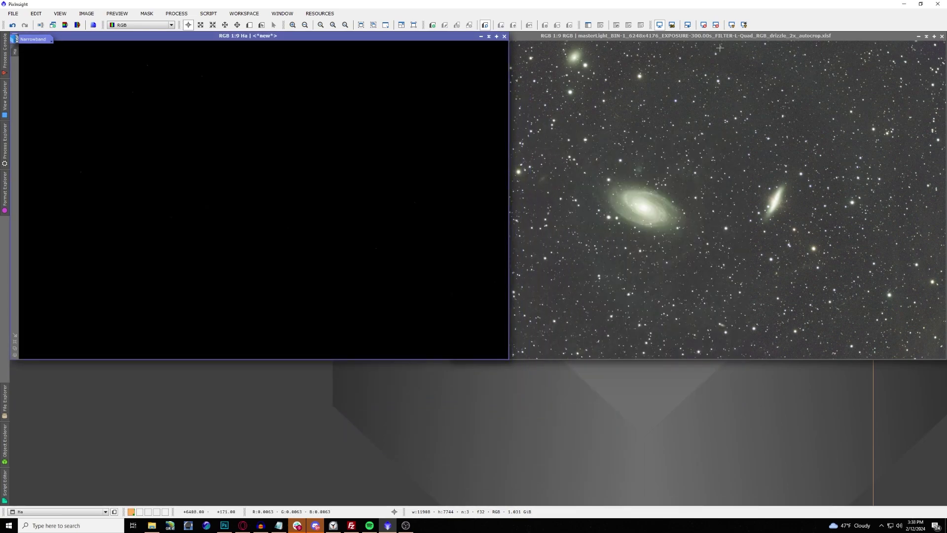
{"action": "left_click", "coordinate": [732, 26]}
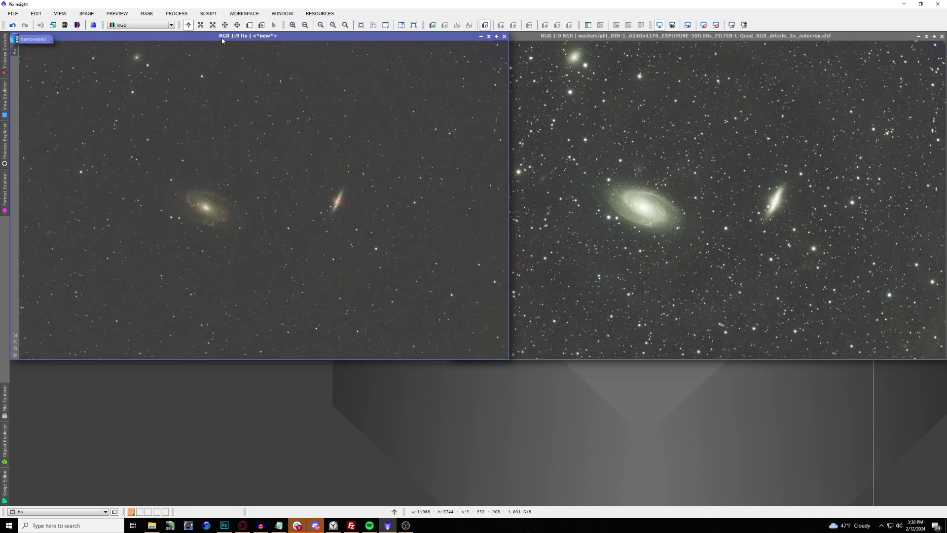
{"action": "left_click_drag", "start_coordinate": [229, 36], "coordinate": [197, 40]}
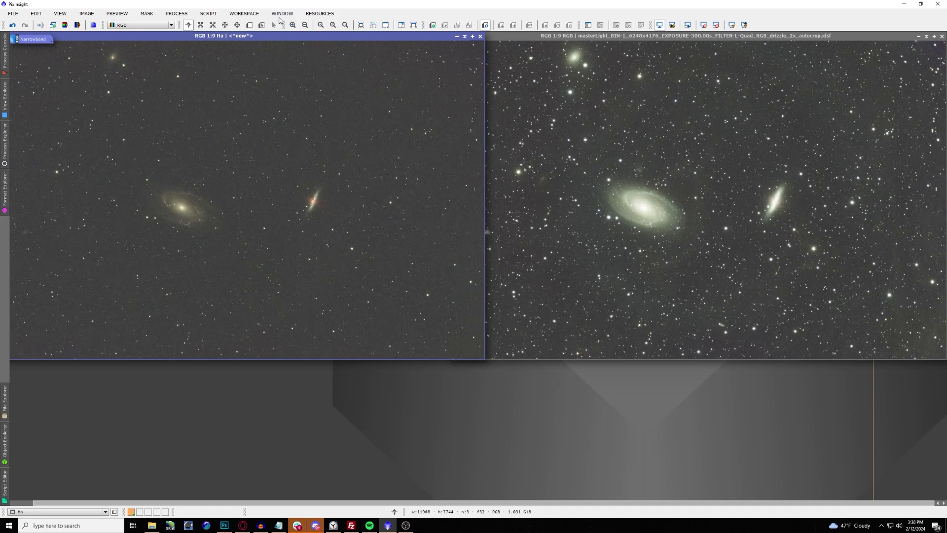
Step: Apply BlurXTerminator (stars 0.25, nonstellar 0.90) to the Ha and RGB images
{"action": "left_click", "coordinate": [179, 14]}
{"action": "mouse_move", "coordinate": [191, 24]}
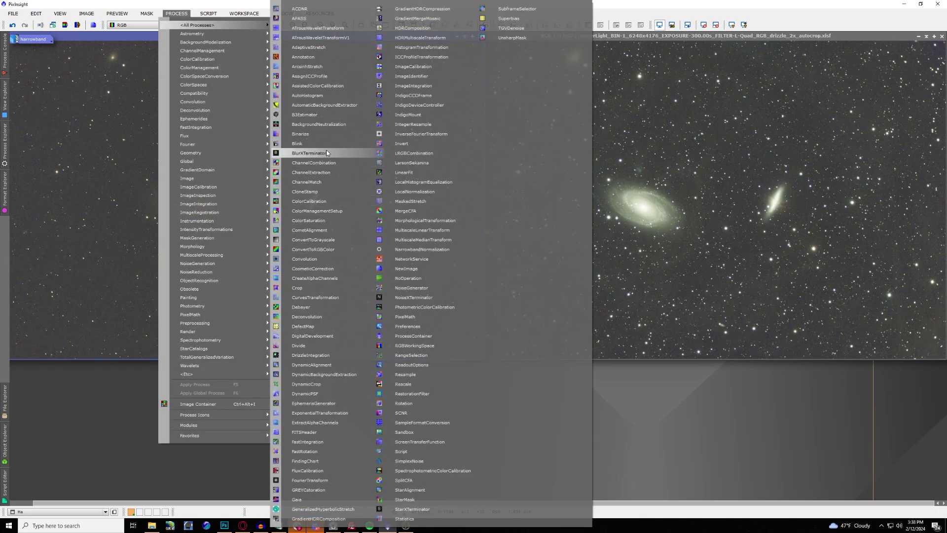
{"action": "left_click", "coordinate": [309, 152]}
{"action": "key", "text": "F5"}
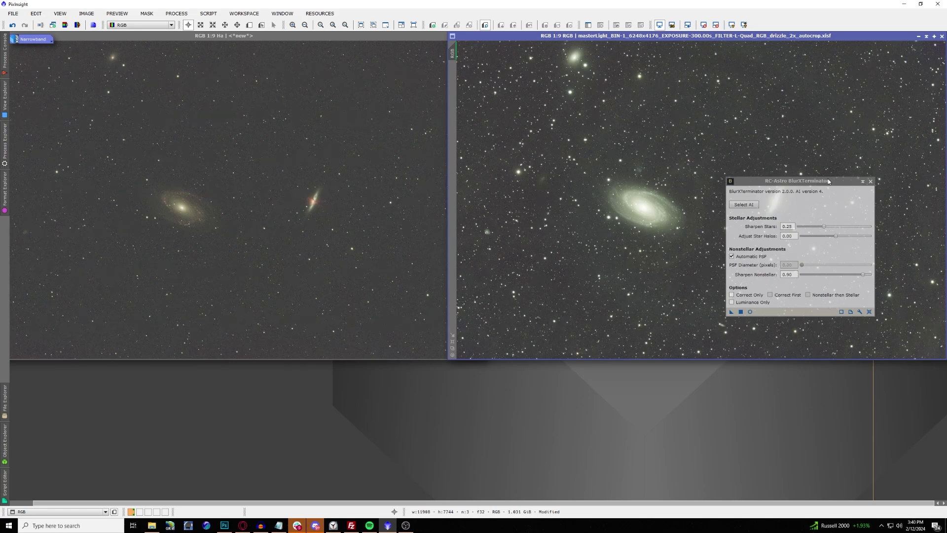
{"action": "left_click", "coordinate": [871, 181]}
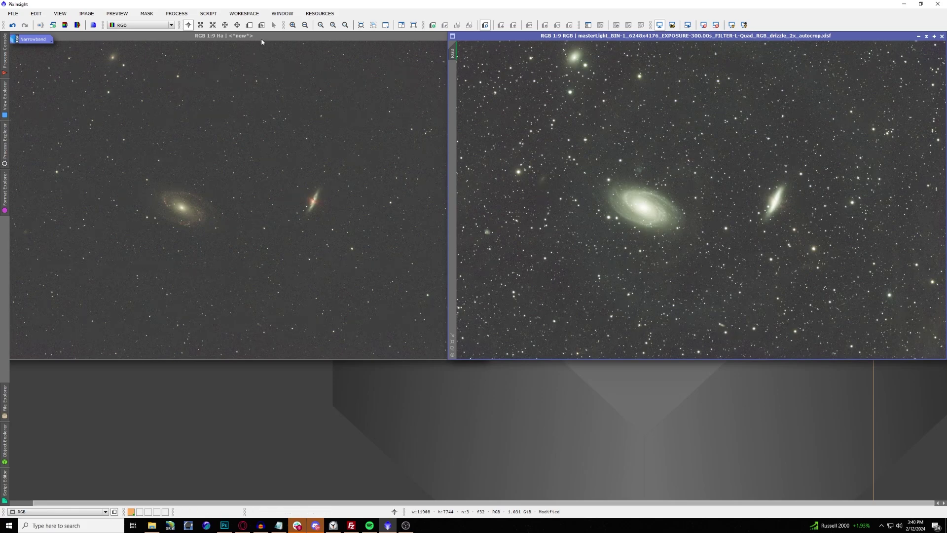
Step: Split Ha into channels and close Ha_B and Ha_G, keeping Ha_R
{"action": "left_click", "coordinate": [262, 41]}
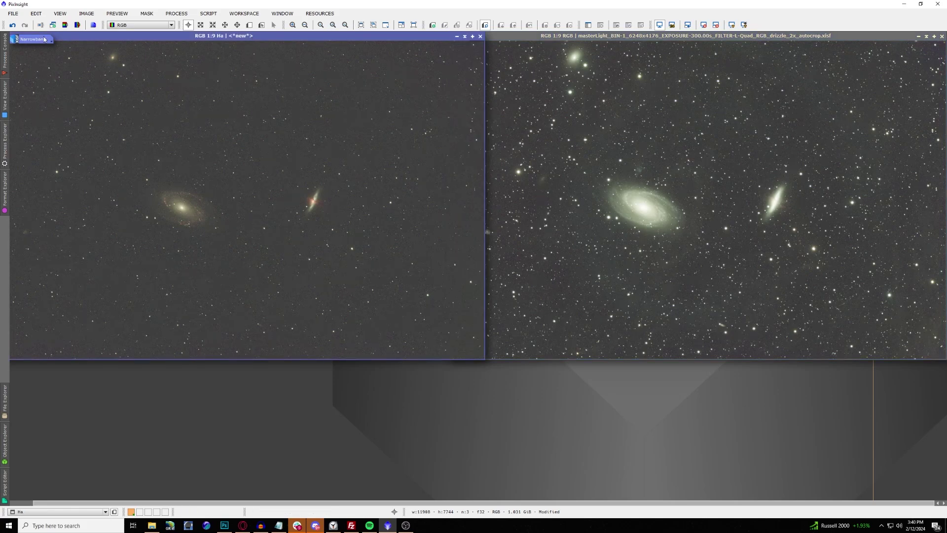
{"action": "left_click", "coordinate": [76, 26]}
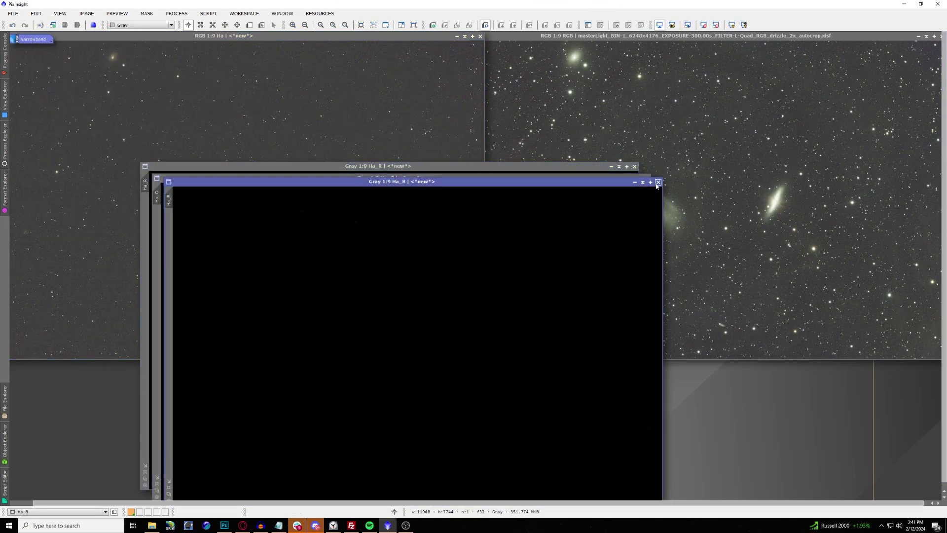
{"action": "left_click", "coordinate": [658, 183]}
{"action": "left_click", "coordinate": [646, 178]}
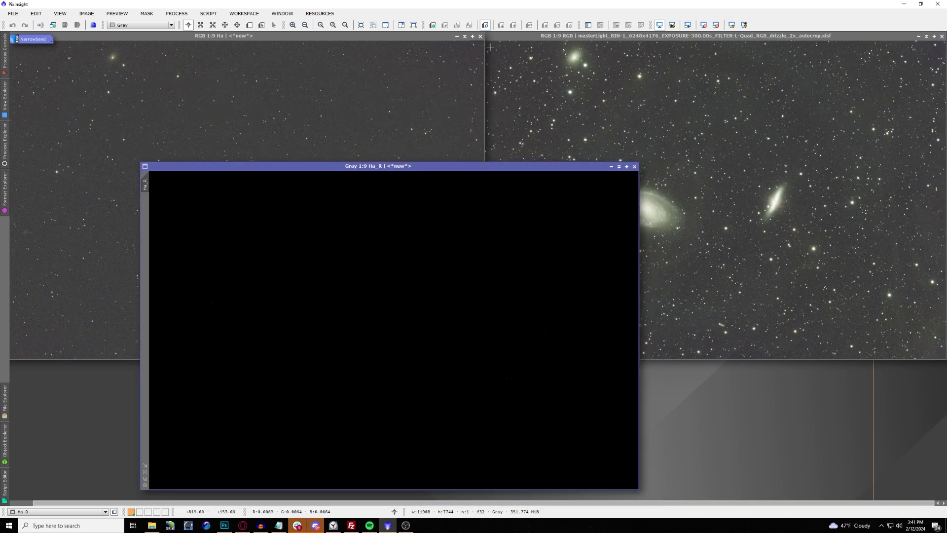
Step: Iconize the original Ha image and position Ha_R beside the RGB image
{"action": "left_click", "coordinate": [456, 36]}
{"action": "left_click_drag", "start_coordinate": [247, 206], "coordinate": [69, 41]}
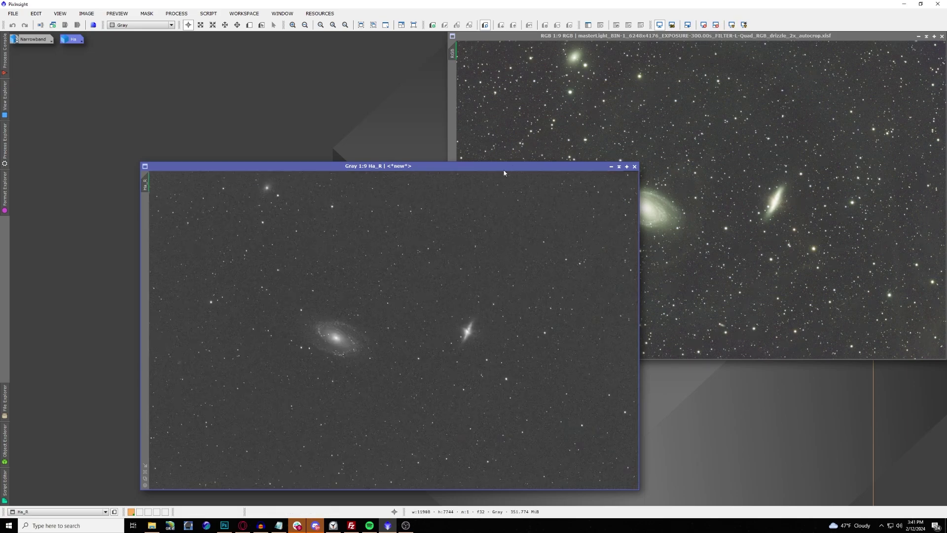
{"action": "left_click_drag", "start_coordinate": [501, 167], "coordinate": [365, 36]}
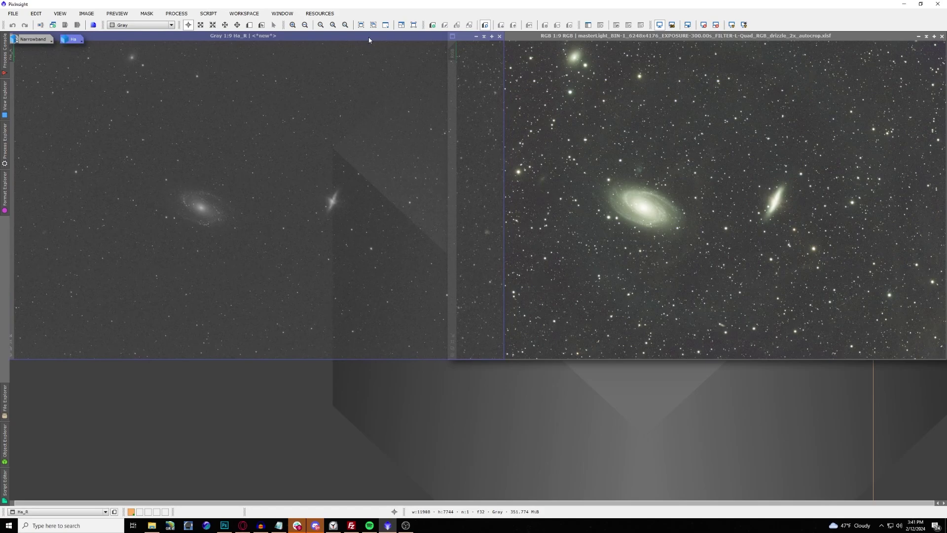
{"action": "left_click", "coordinate": [202, 15]}
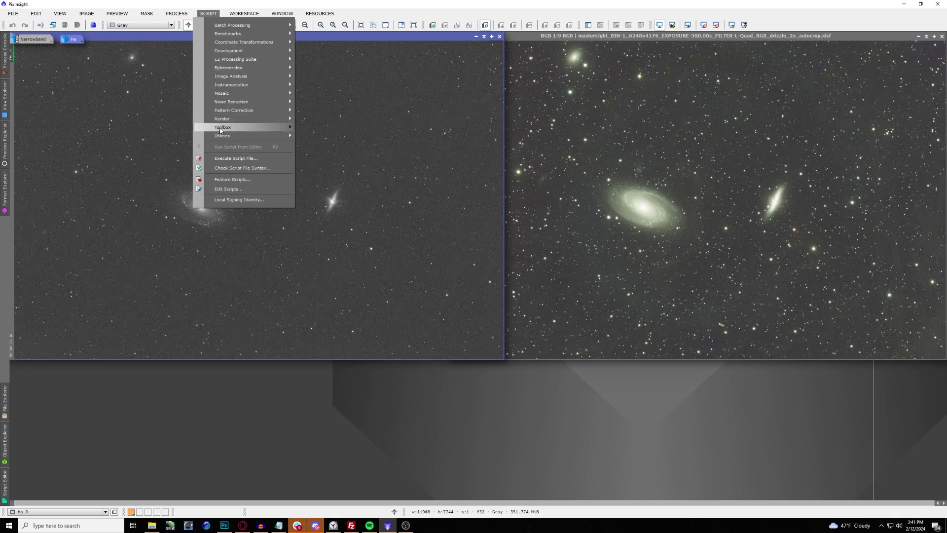
{"action": "mouse_move", "coordinate": [245, 130]}
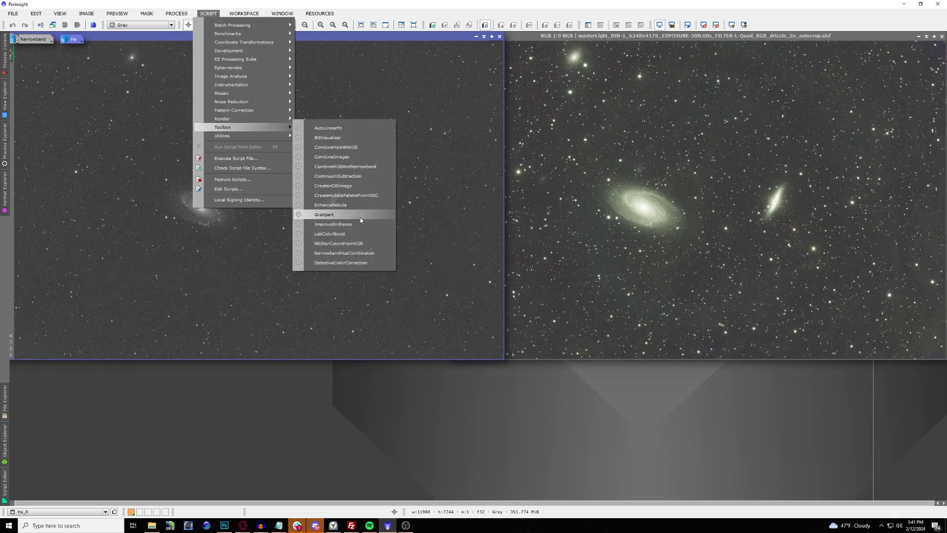
Step: Launch CombineHaWithRGB with RGB as the RGB view and Ha_R as H Alpha
{"action": "left_click", "coordinate": [347, 148]}
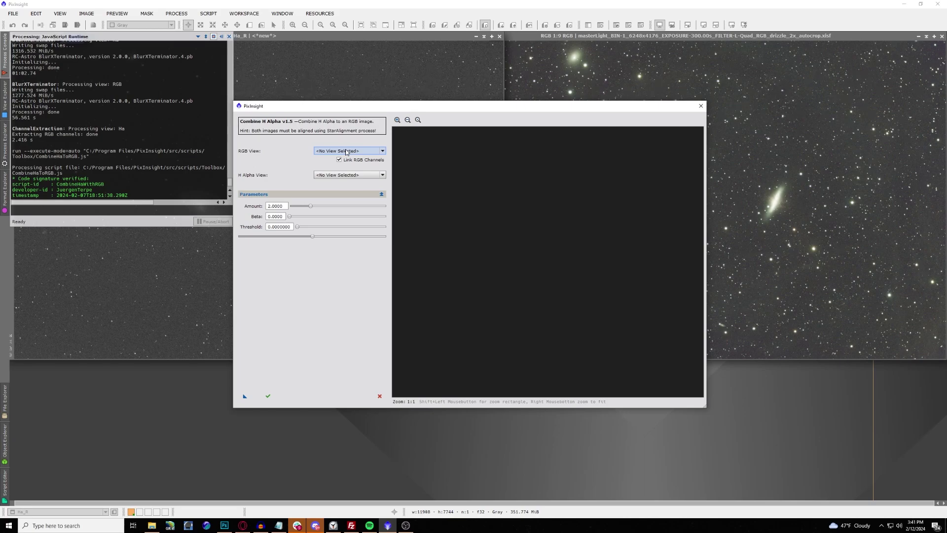
{"action": "left_click", "coordinate": [347, 151]}
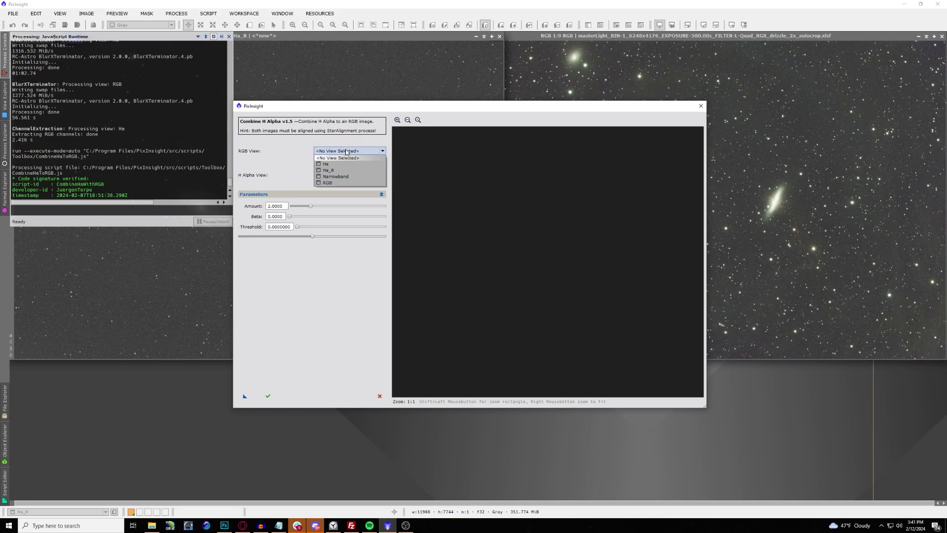
{"action": "left_click", "coordinate": [339, 186]}
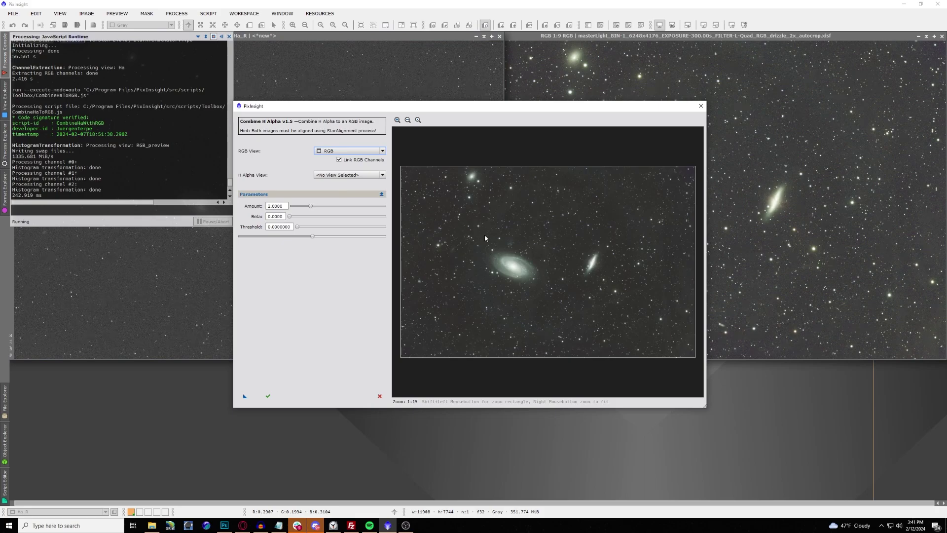
{"action": "left_click", "coordinate": [333, 176]}
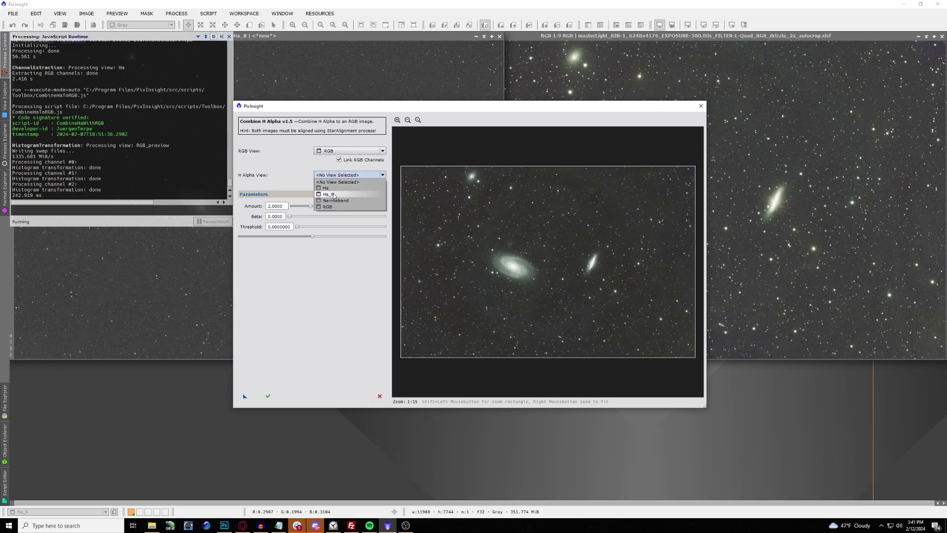
{"action": "left_click", "coordinate": [333, 194]}
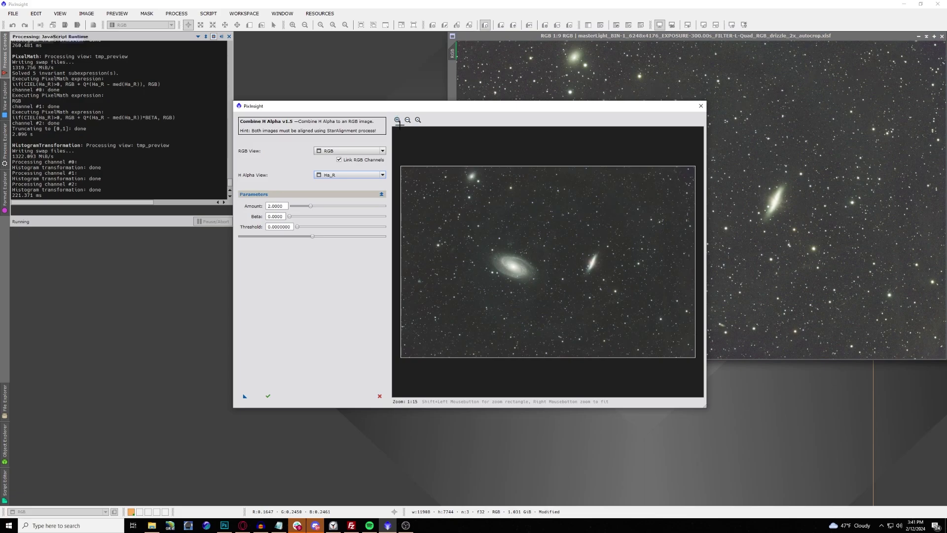
Step: Zoom the blend preview to 1:4
{"action": "left_click", "coordinate": [397, 119]}
{"action": "scroll", "coordinate": [557, 269], "scroll_direction": "up", "scroll_amount": 7}
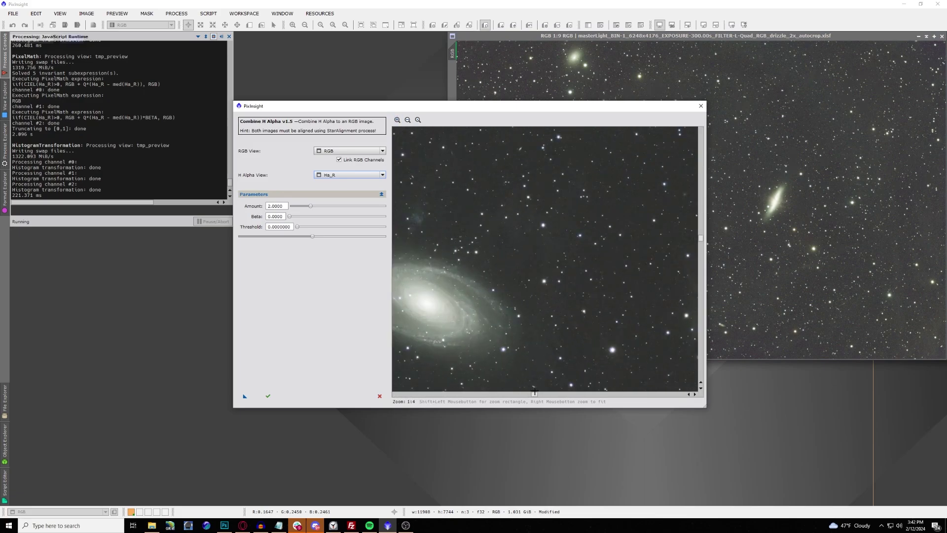
{"action": "left_click_drag", "start_coordinate": [535, 394], "coordinate": [497, 399]}
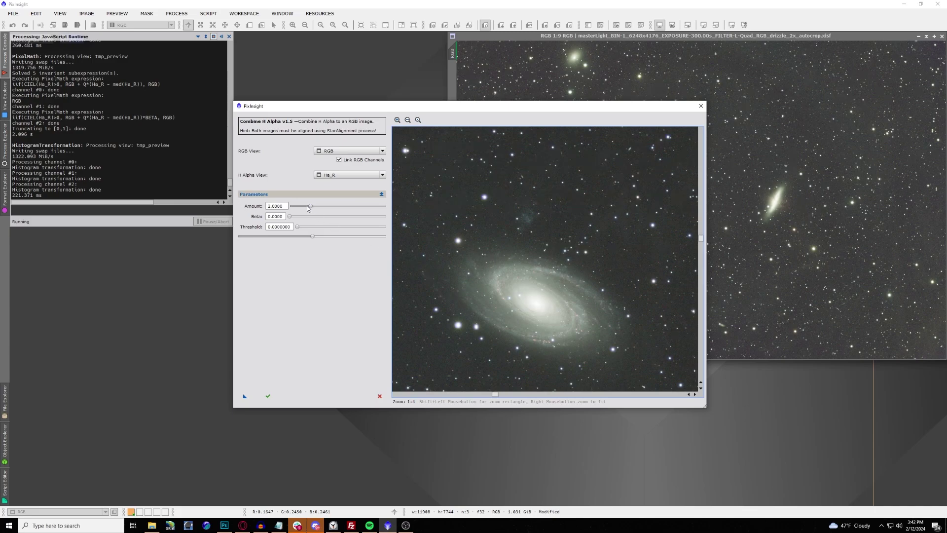
Step: Set Amount 2.7310 and Beta 0.0400, refresh the preview, and apply the blend
{"action": "left_click_drag", "start_coordinate": [312, 208], "coordinate": [318, 208]}
{"action": "left_click_drag", "start_coordinate": [294, 216], "coordinate": [296, 216]}
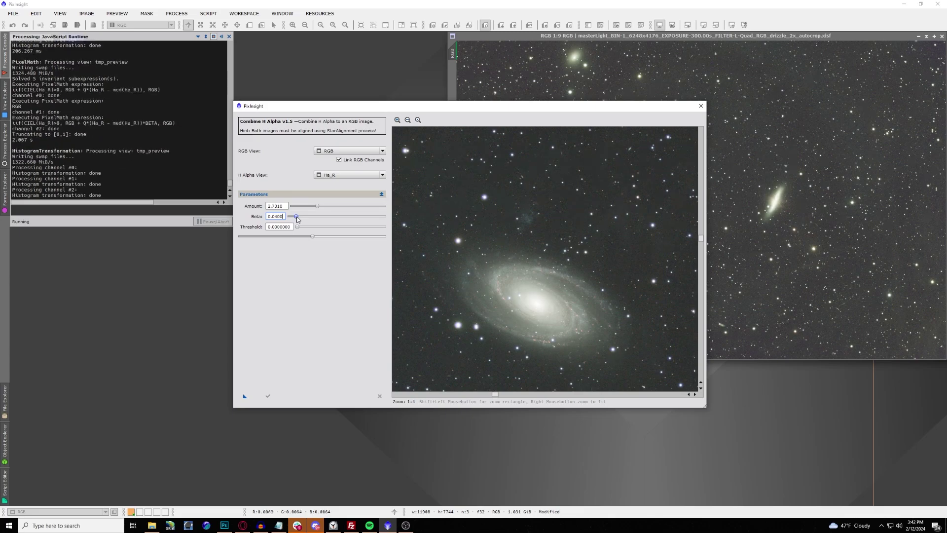
{"action": "left_click", "coordinate": [268, 397]}
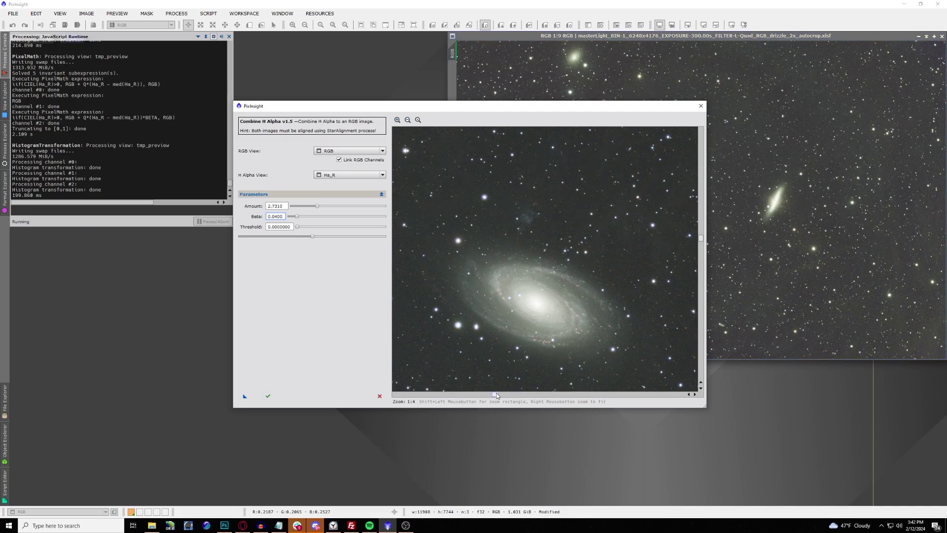
{"action": "left_click_drag", "start_coordinate": [496, 394], "coordinate": [588, 408]}
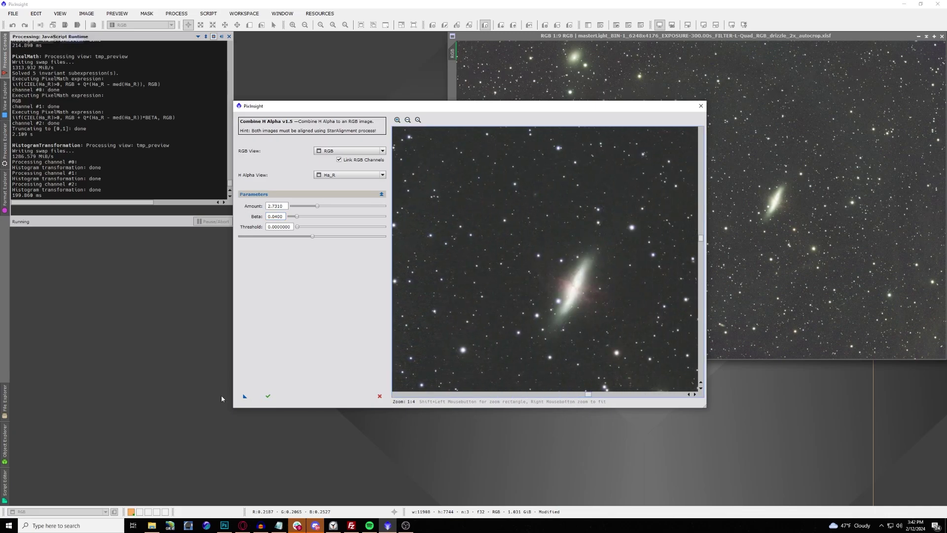
{"action": "left_click", "coordinate": [267, 396]}
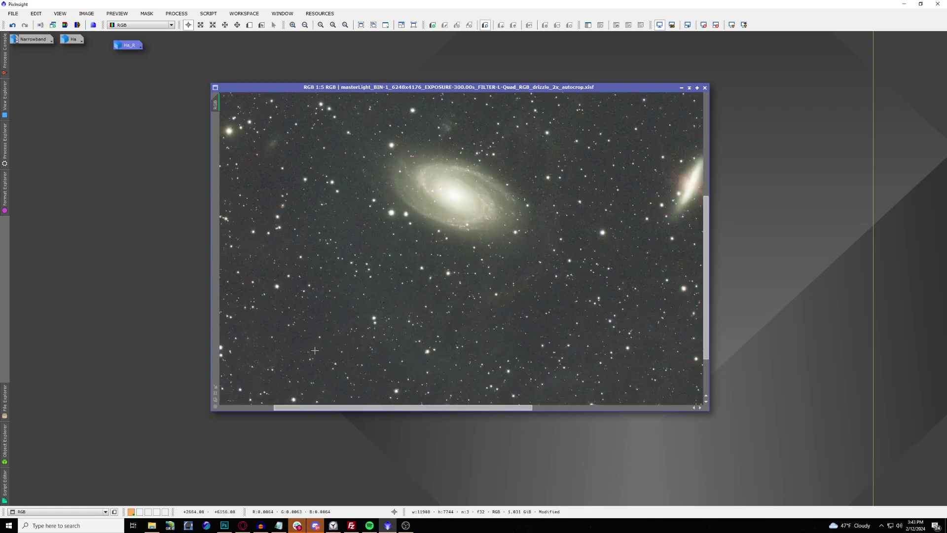
Step: Zoom into the Ha-blended RGB image and back out to fit, checking M81 and M82
{"action": "scroll", "coordinate": [395, 296], "scroll_direction": "up", "scroll_amount": 4}
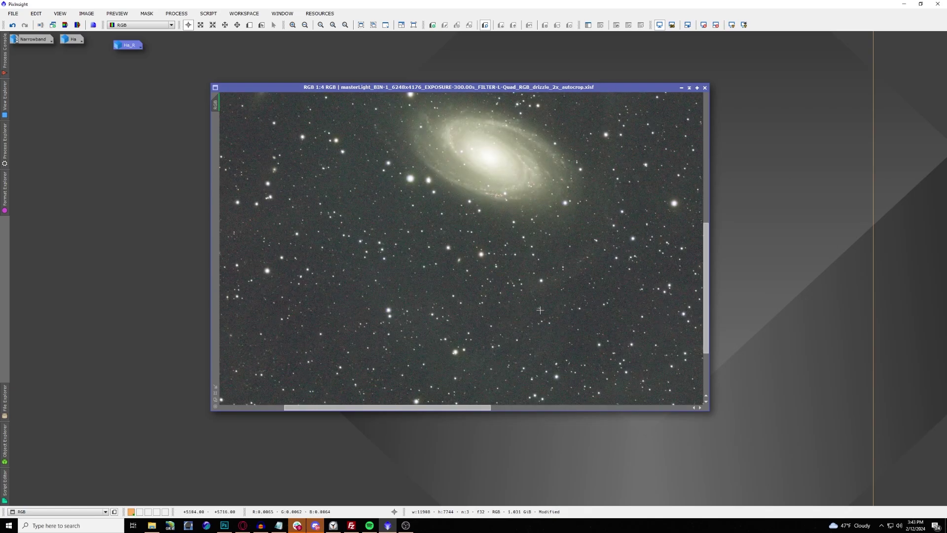
{"action": "scroll", "coordinate": [579, 264], "scroll_direction": "down", "scroll_amount": 5}
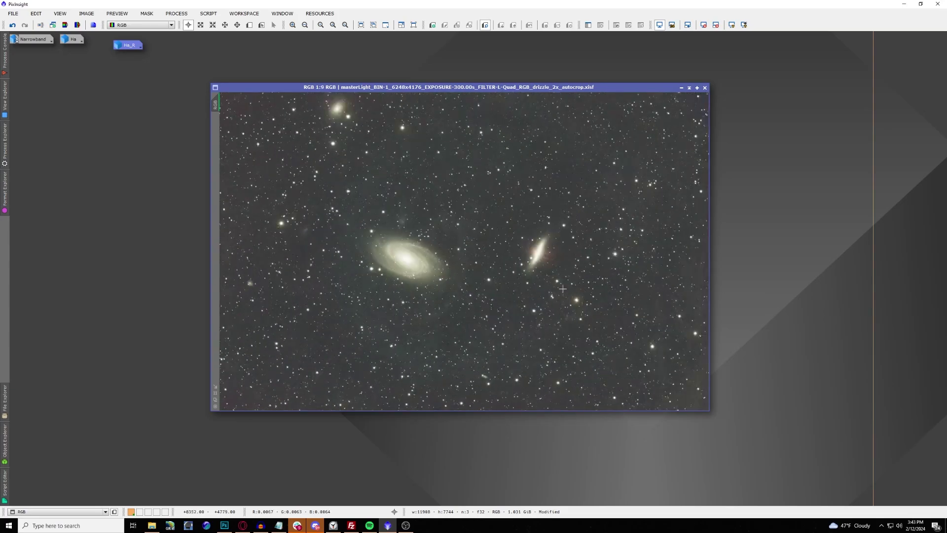
Step: Plate-solve the RGB image with ImageSolver, using M81 coordinates found by online search
{"action": "left_click", "coordinate": [202, 13]}
{"action": "mouse_move", "coordinate": [253, 78]}
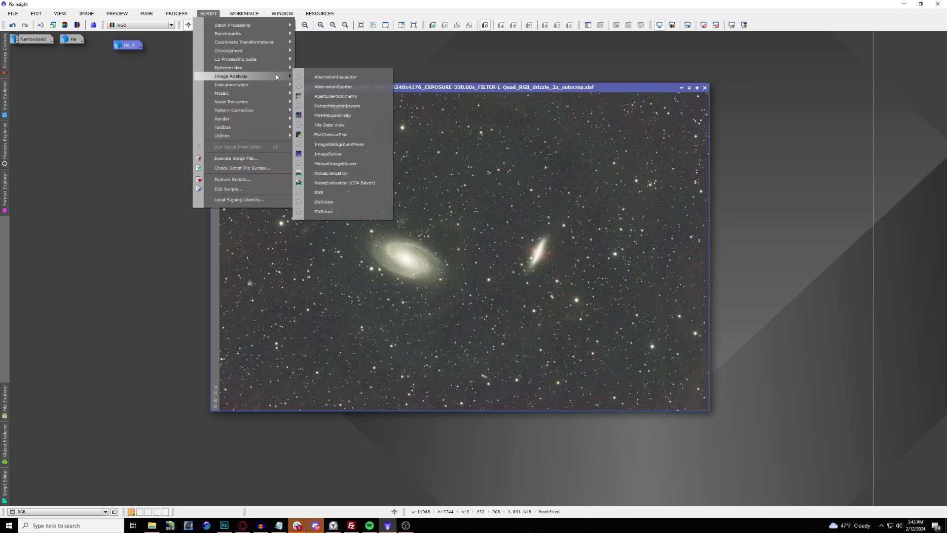
{"action": "left_click", "coordinate": [325, 153]}
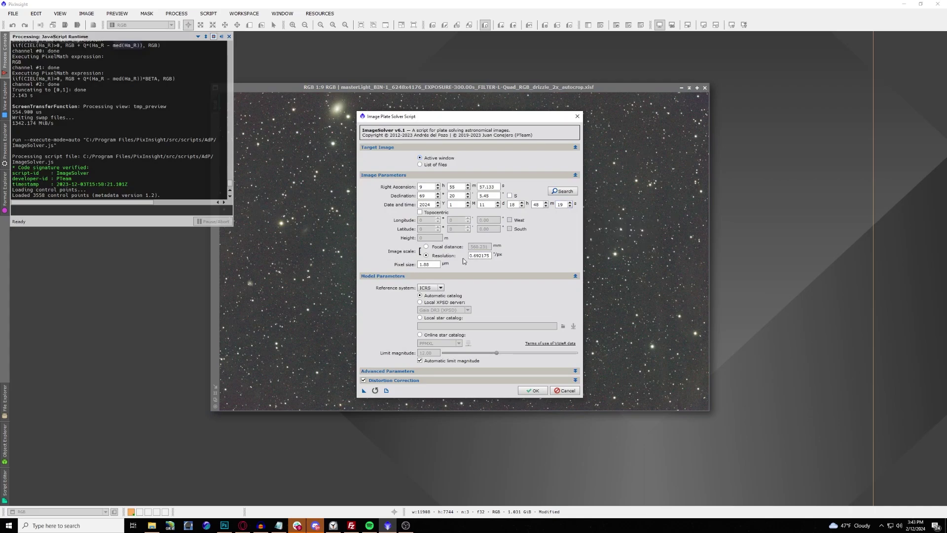
{"action": "left_click", "coordinate": [560, 194]}
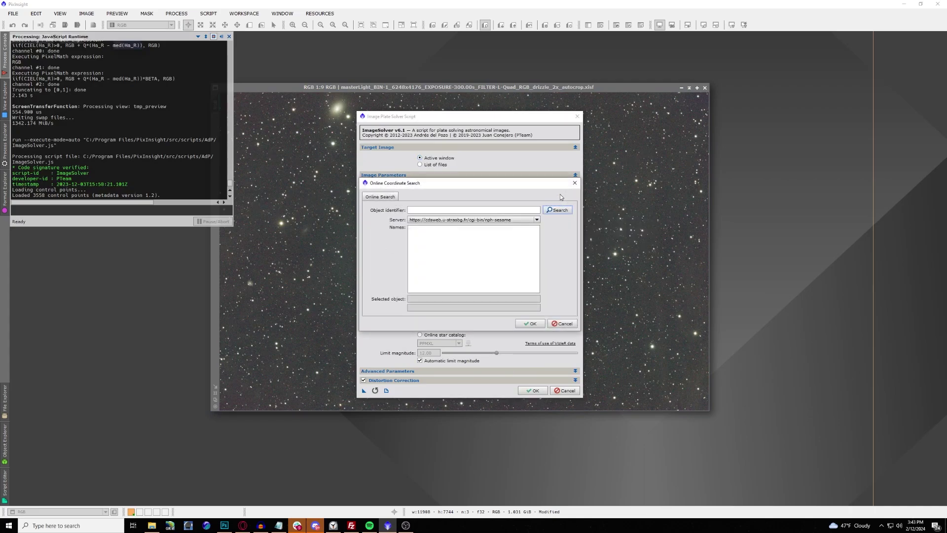
{"action": "left_click", "coordinate": [531, 211]}
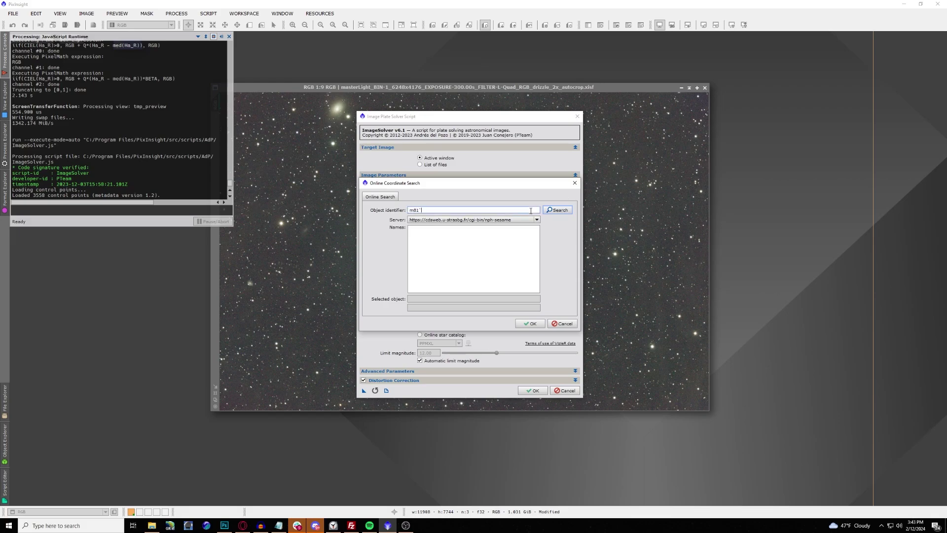
{"action": "left_click", "coordinate": [558, 209]}
{"action": "left_click", "coordinate": [537, 324]}
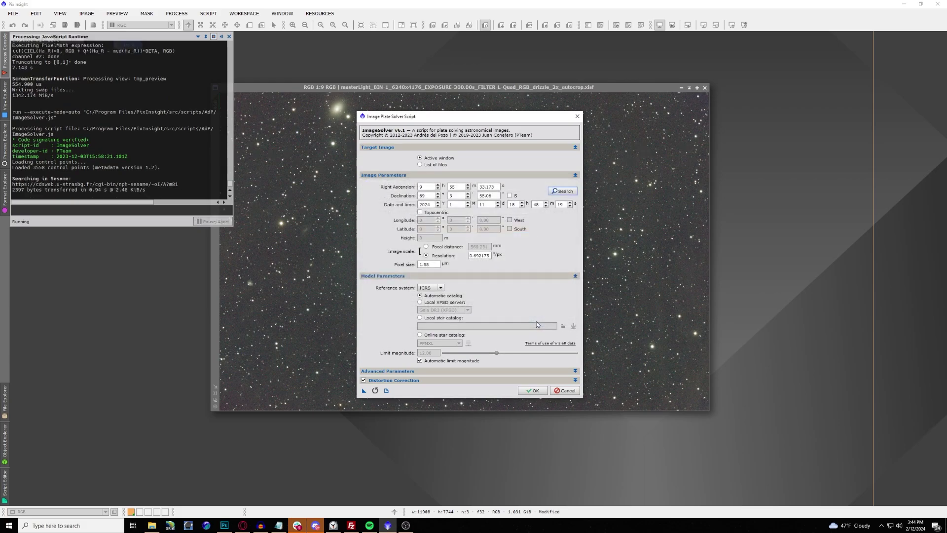
{"action": "left_click", "coordinate": [533, 389]}
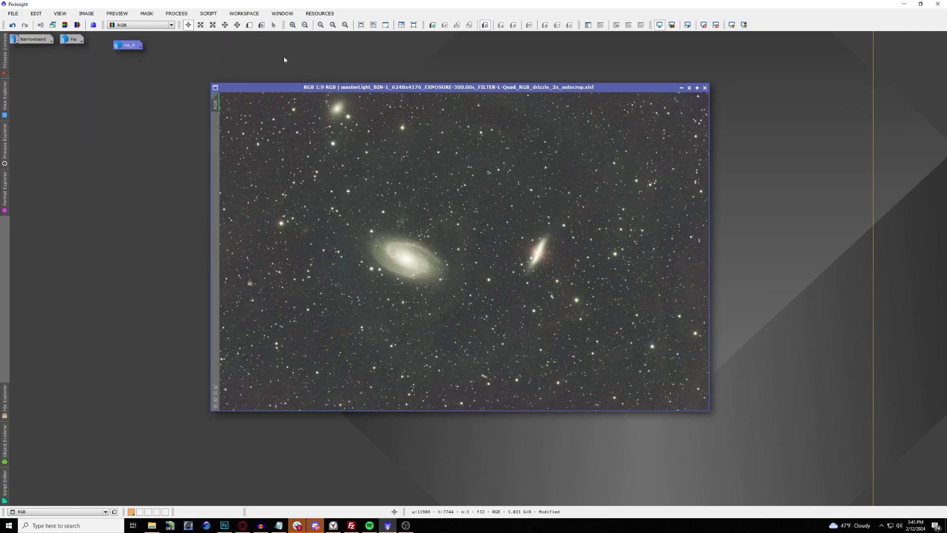
Step: Run SPCC on the RGB image with Optolong L-Quad R, G and B filters
{"action": "left_click", "coordinate": [178, 14]}
{"action": "mouse_move", "coordinate": [192, 26]}
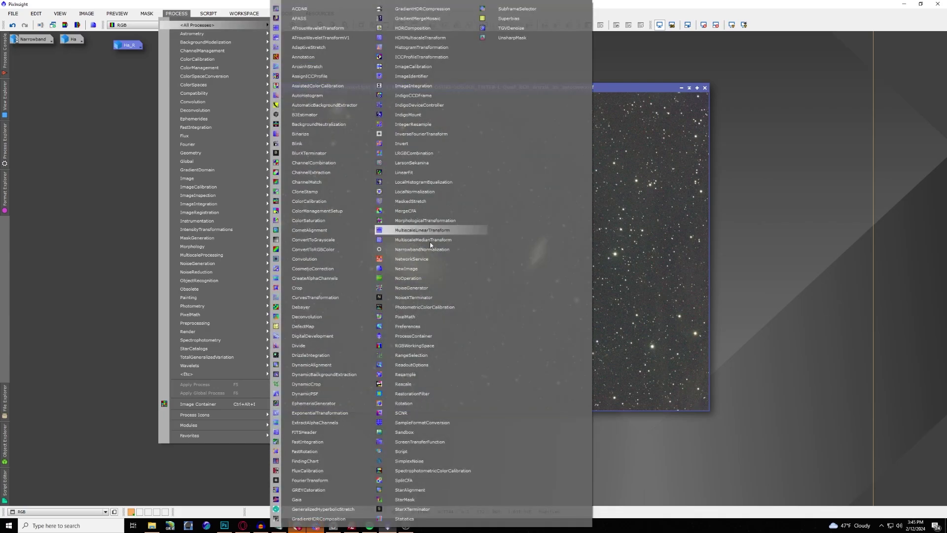
{"action": "left_click", "coordinate": [462, 471]}
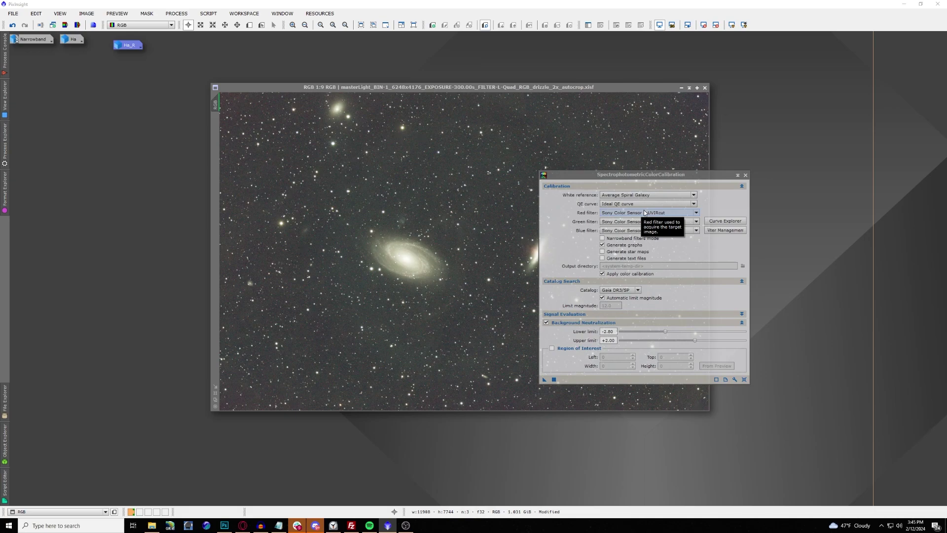
{"action": "left_click", "coordinate": [644, 212]}
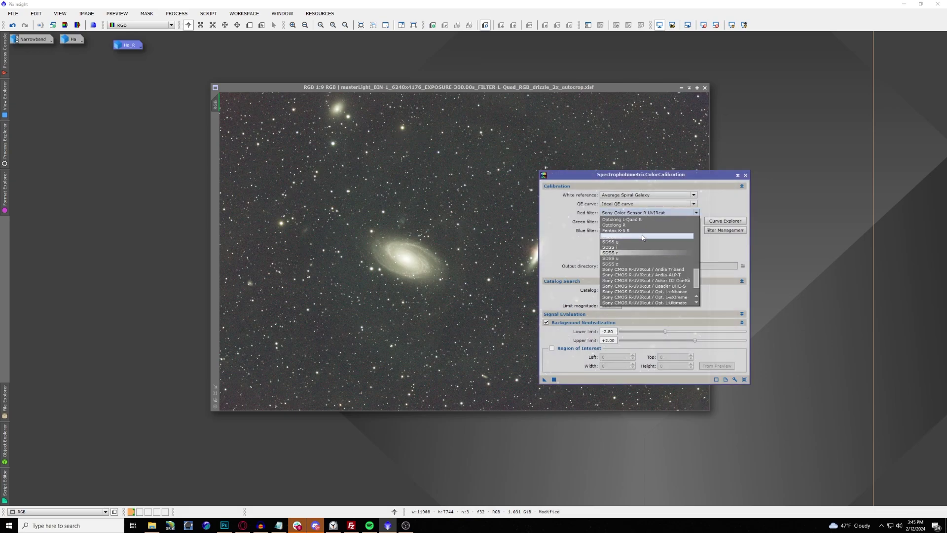
{"action": "left_click", "coordinate": [643, 236]}
{"action": "left_click", "coordinate": [645, 221]}
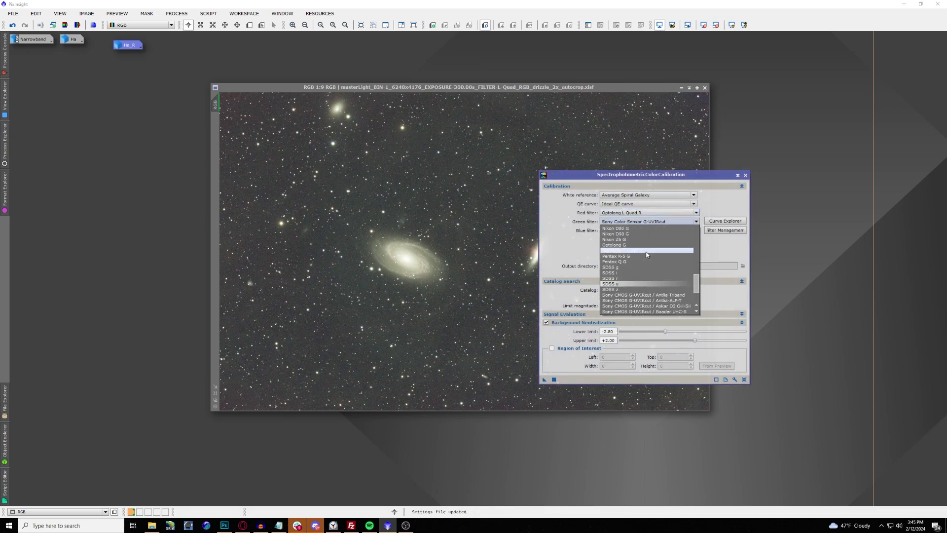
{"action": "left_click", "coordinate": [645, 251]}
{"action": "left_click", "coordinate": [649, 231]}
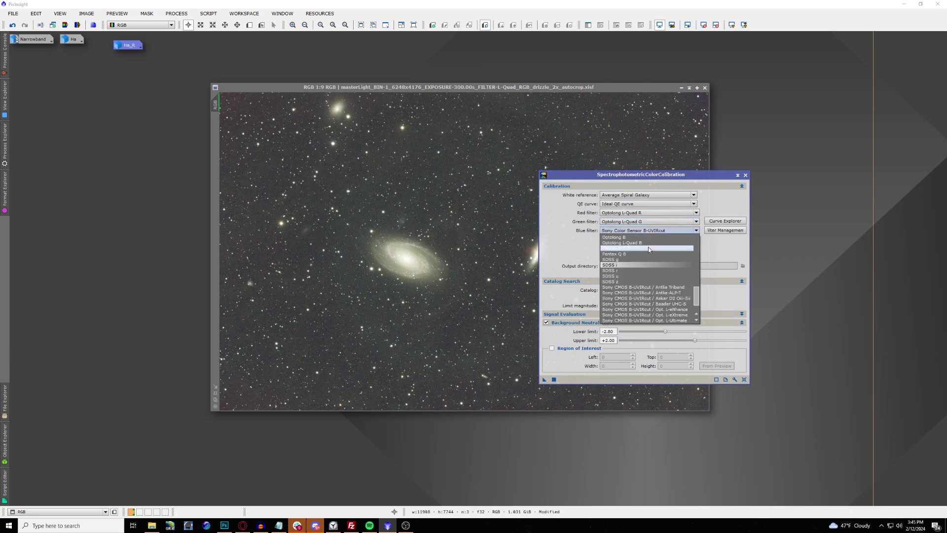
{"action": "left_click", "coordinate": [648, 260]}
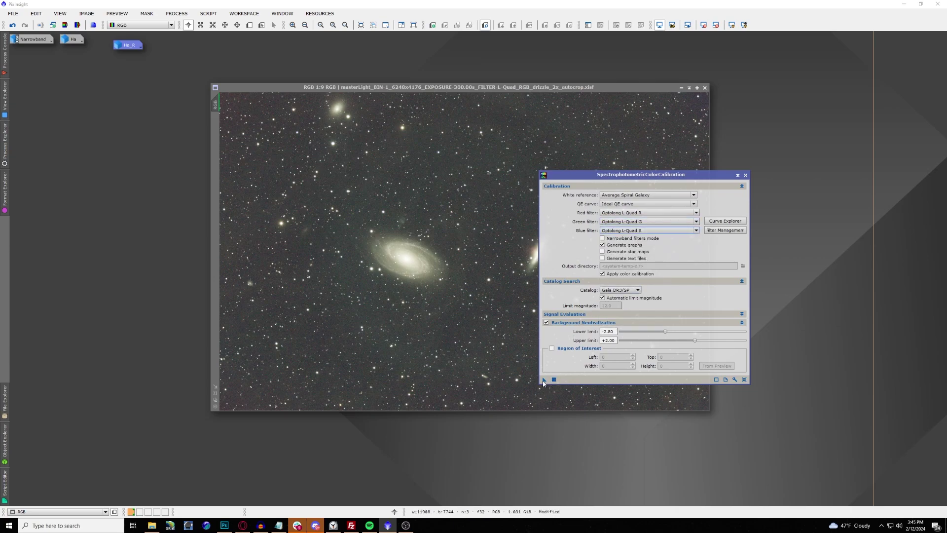
{"action": "left_click_drag", "start_coordinate": [544, 380], "coordinate": [398, 309]}
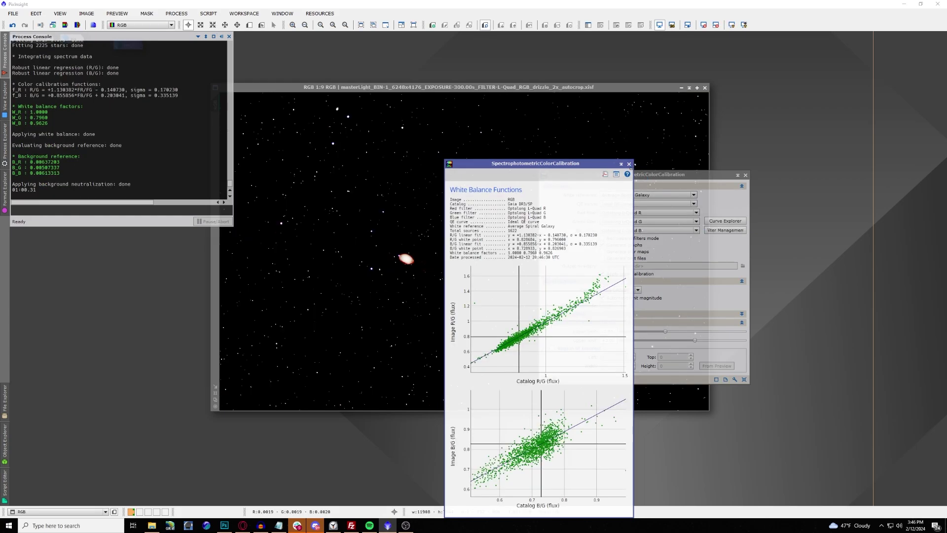
Step: Close the white balance graphs, reset the screen stretch, and apply HT_Stretch_Linked_RGB1 to the image
{"action": "left_click", "coordinate": [629, 163]}
{"action": "left_click_drag", "start_coordinate": [701, 174], "coordinate": [875, 70]}
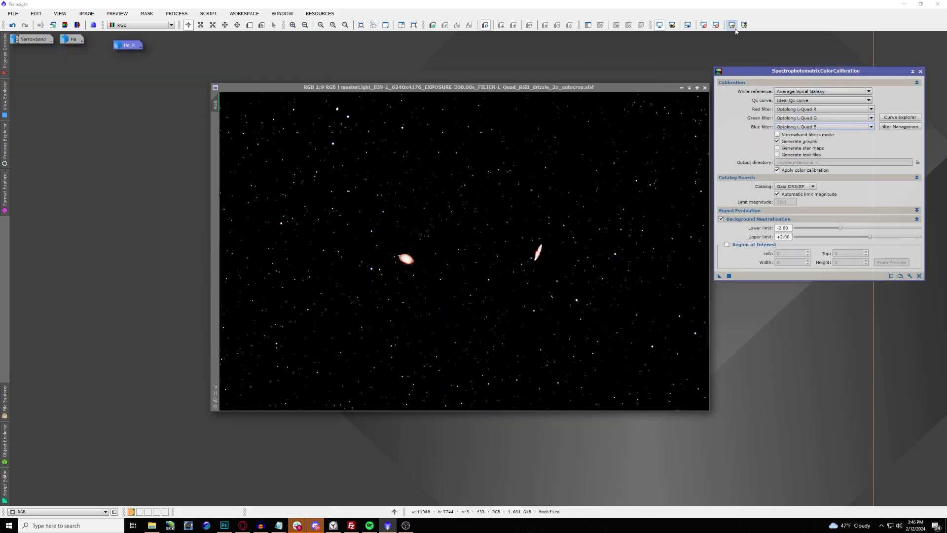
{"action": "left_click", "coordinate": [715, 24]}
{"action": "left_click", "coordinate": [152, 525]}
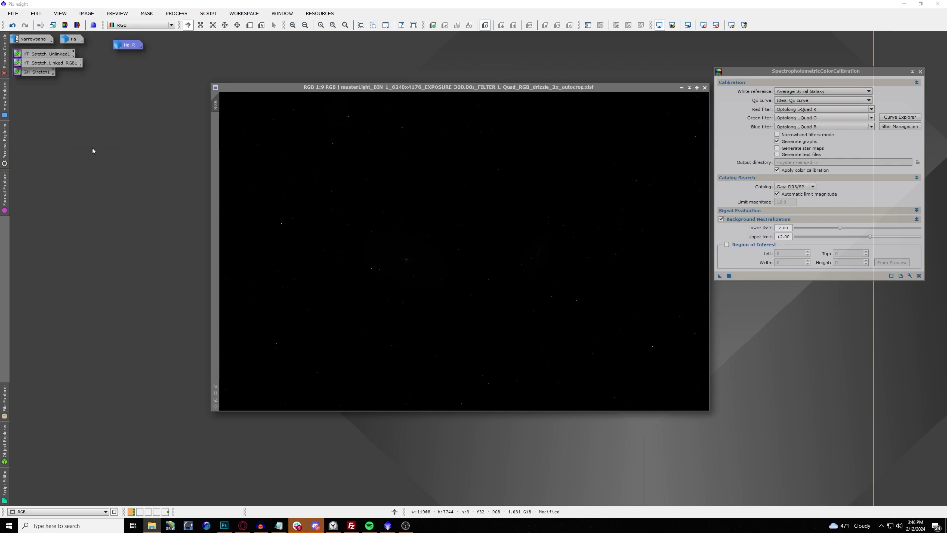
{"action": "left_click_drag", "start_coordinate": [57, 64], "coordinate": [498, 220]}
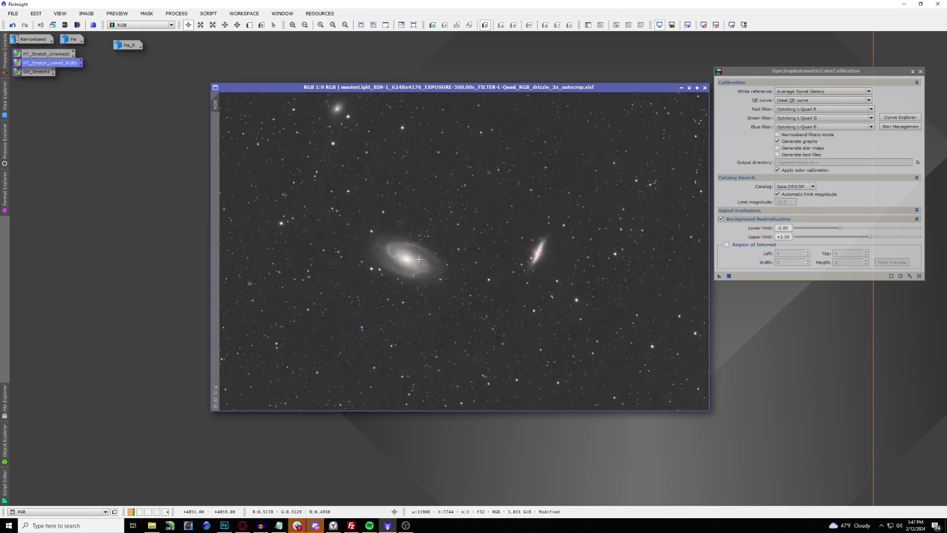
Step: Maximize the stretched image window and close the SpectrophotometricColorCalibration panel
{"action": "scroll", "coordinate": [418, 259], "scroll_direction": "up", "scroll_amount": 7}
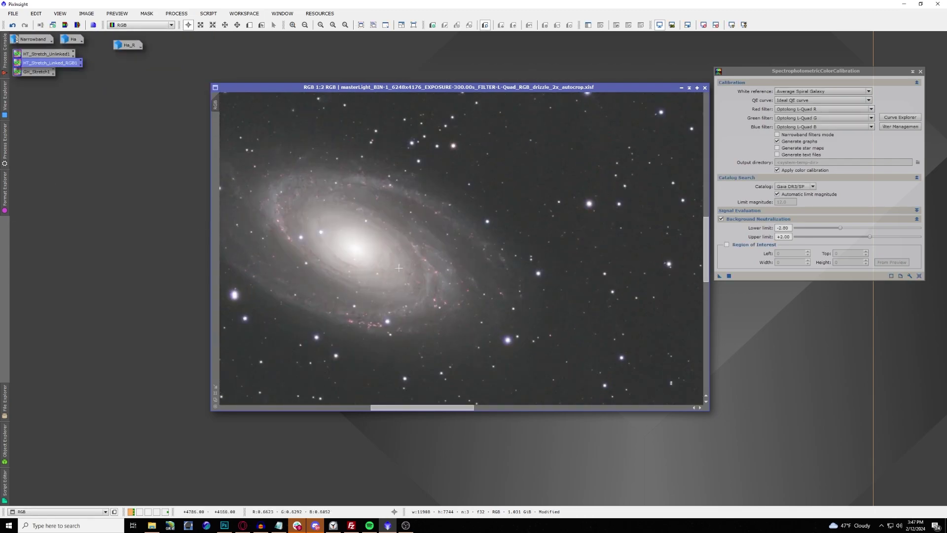
{"action": "left_click_drag", "start_coordinate": [449, 410], "coordinate": [429, 409]}
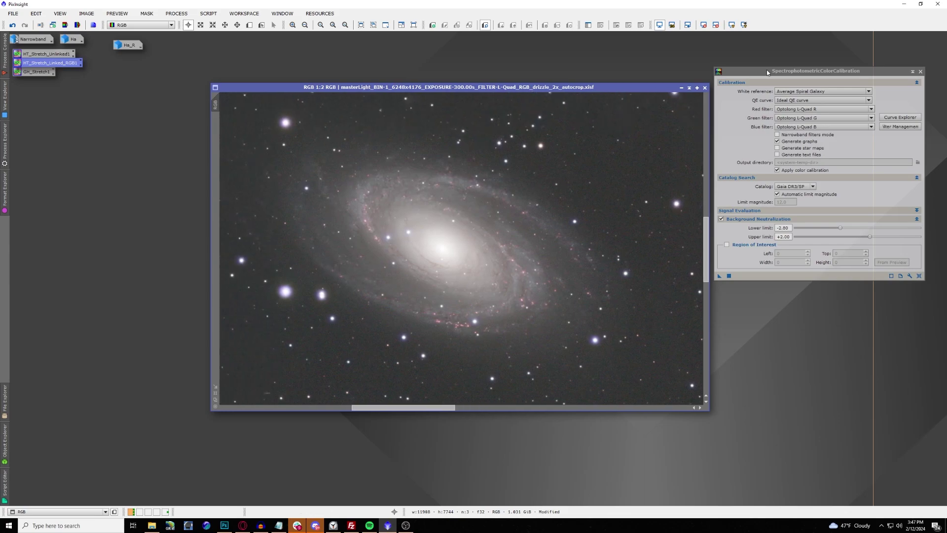
{"action": "double_click", "coordinate": [653, 86]}
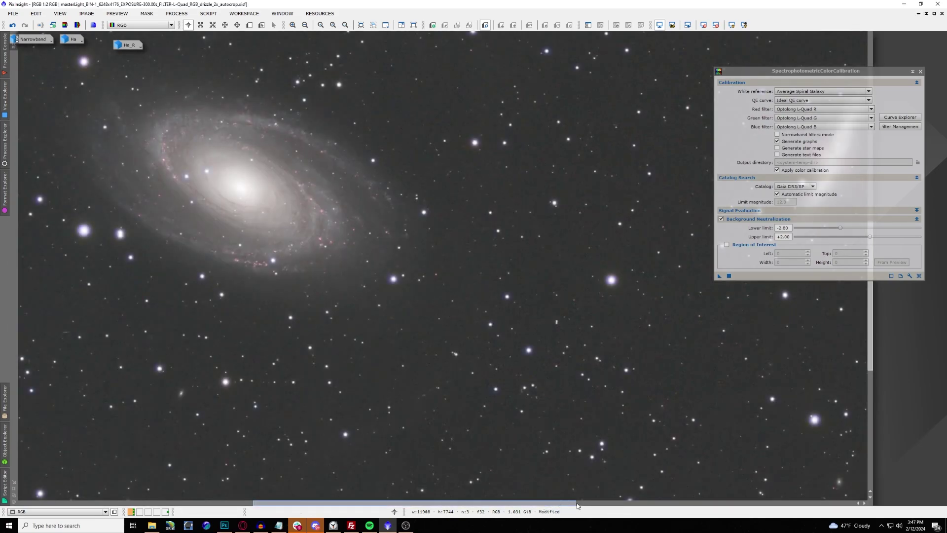
{"action": "left_click_drag", "start_coordinate": [575, 503], "coordinate": [525, 502]}
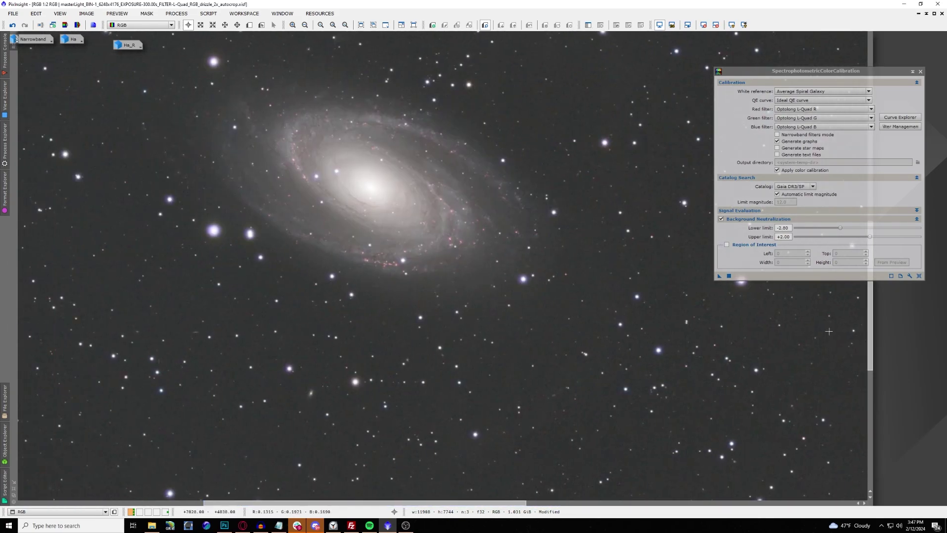
{"action": "left_click", "coordinate": [921, 71]}
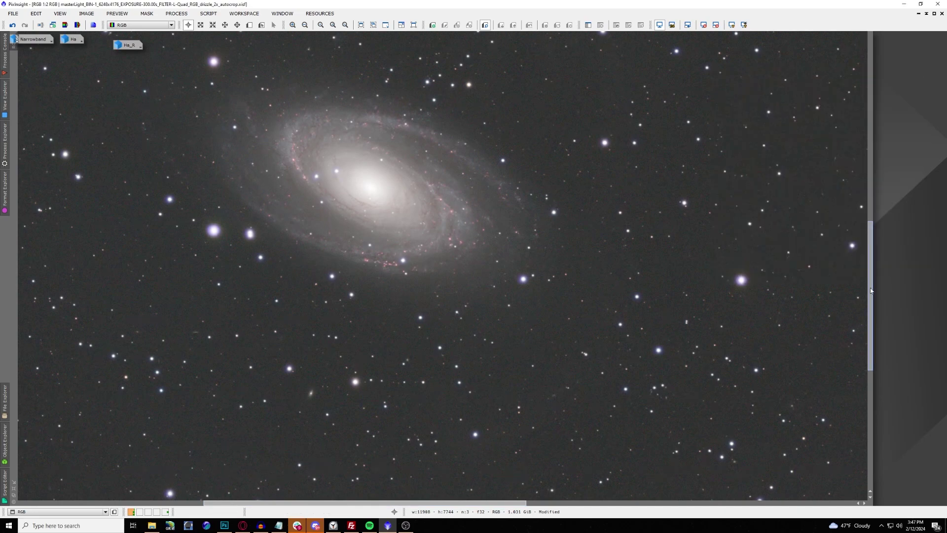
Step: Zoom in and pan between M81 and M82 to inspect the reddish Ha regions
{"action": "scroll", "coordinate": [870, 291], "scroll_direction": "up", "scroll_amount": 3}
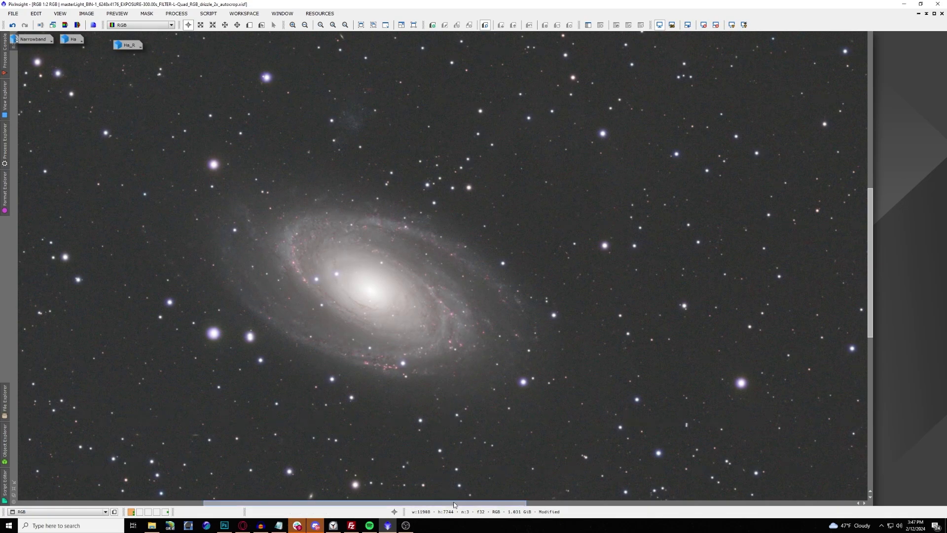
{"action": "left_click_drag", "start_coordinate": [454, 502], "coordinate": [637, 504]}
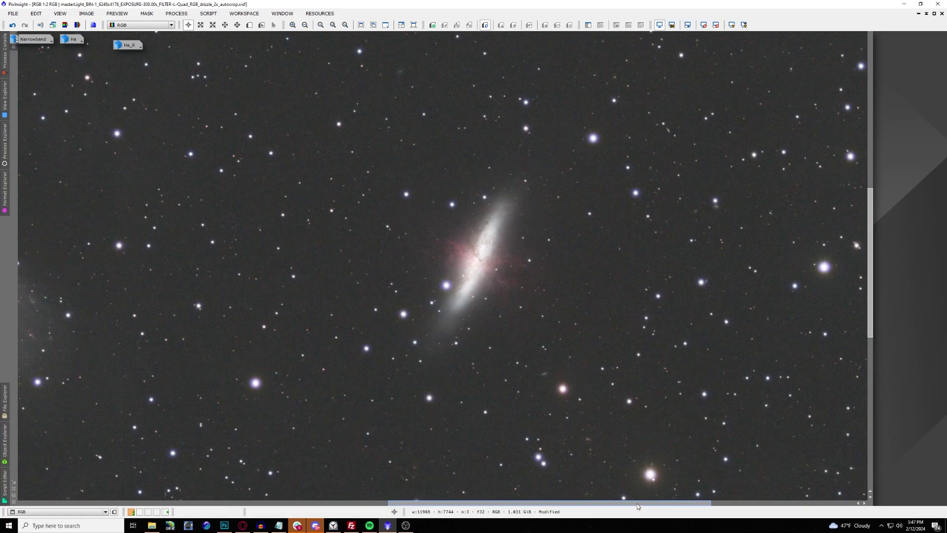
{"action": "left_click_drag", "start_coordinate": [638, 504], "coordinate": [492, 485]}
{"action": "scroll", "coordinate": [540, 331], "scroll_direction": "up", "scroll_amount": 1}
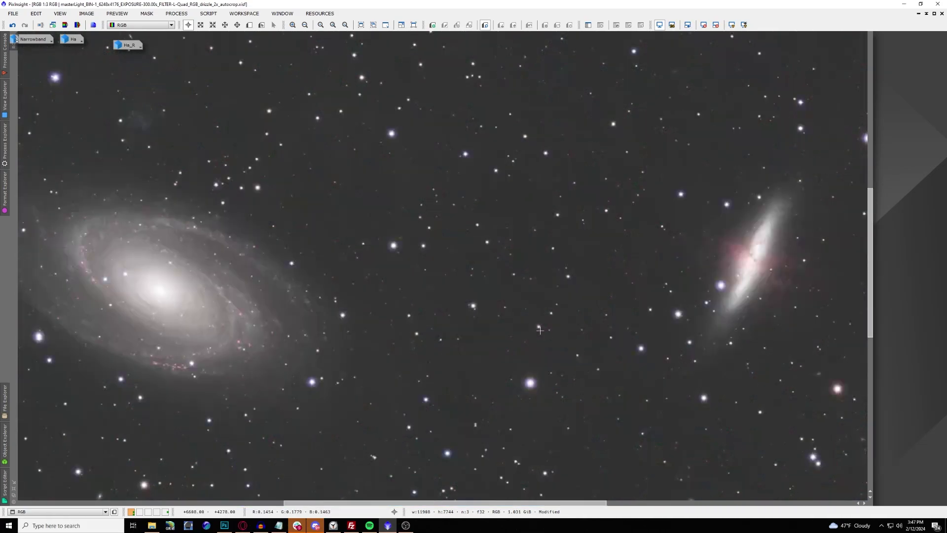
{"action": "scroll", "coordinate": [540, 331], "scroll_direction": "down", "scroll_amount": 3}
{"action": "left_click_drag", "start_coordinate": [510, 504], "coordinate": [547, 503]}
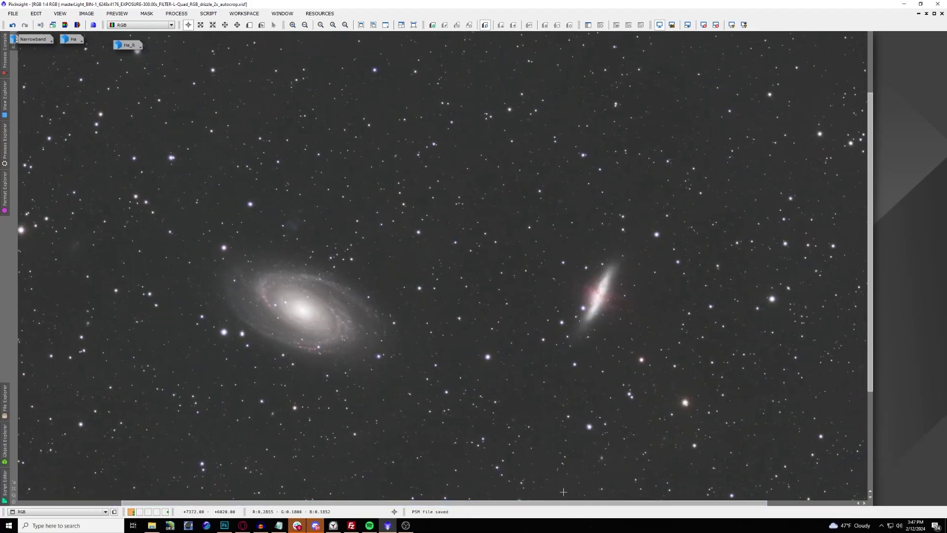